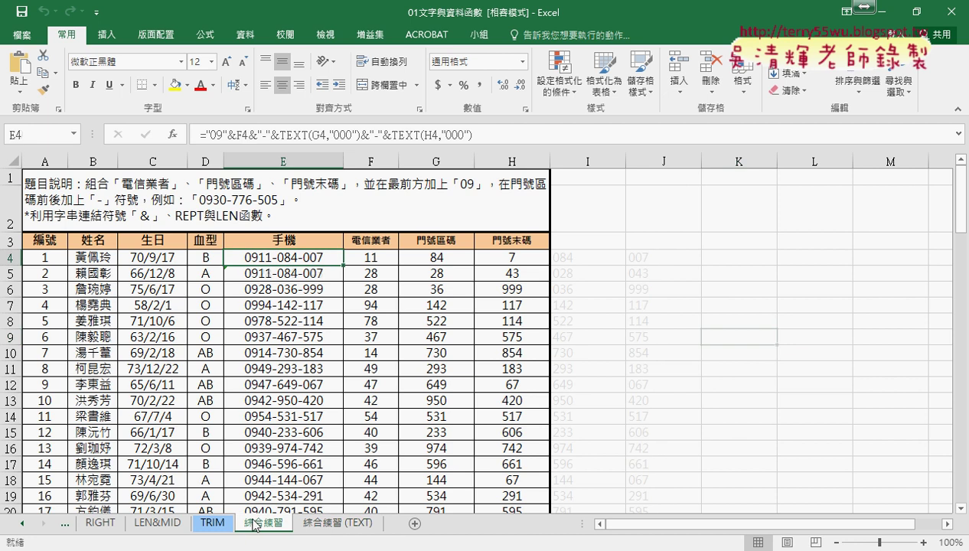
# Review E4's formula ="09"&F4&"-"&TEXT(G4,"000")&"-"&TEXT(H4,"000") on 綜合練習 (TEXT) without changing it.
pyautogui.click(267, 134)
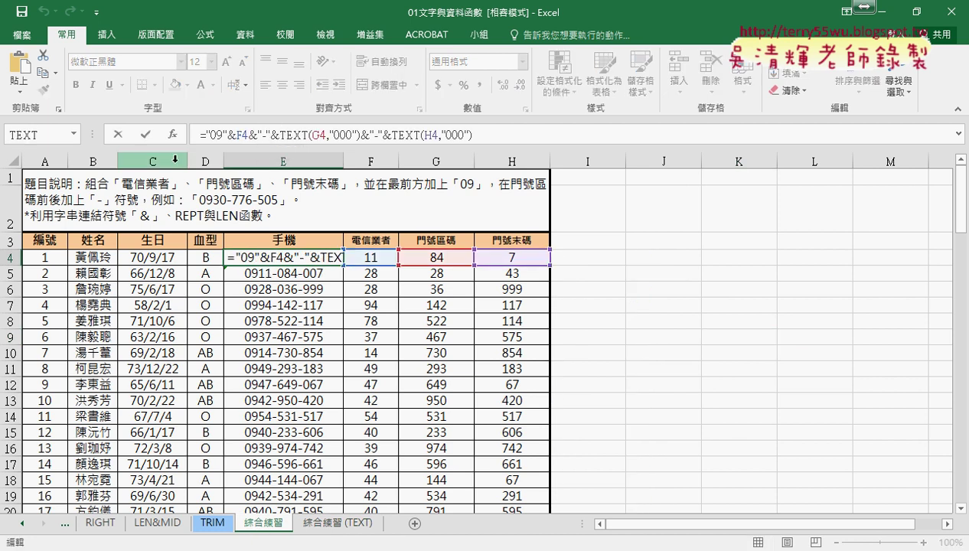
pyautogui.click(145, 134)
pyautogui.click(344, 524)
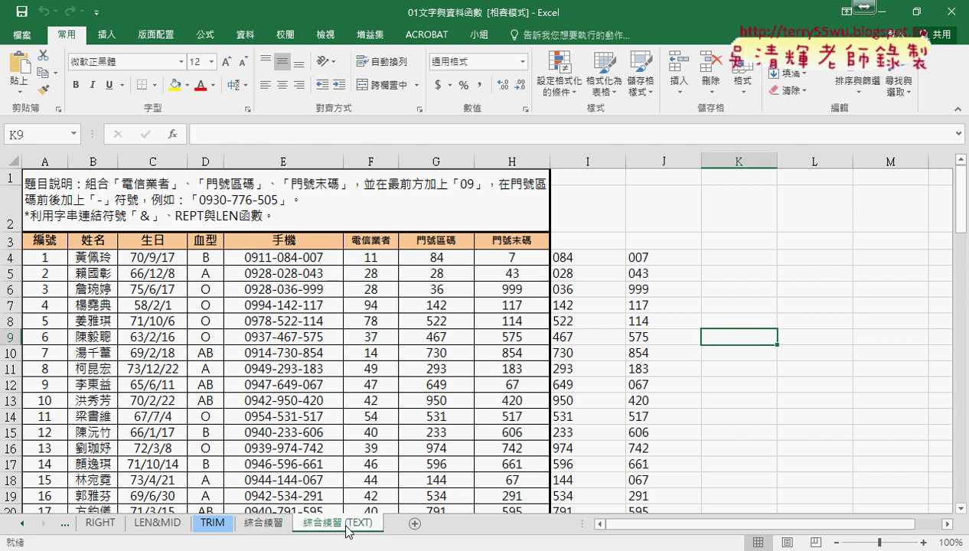
pyautogui.click(287, 260)
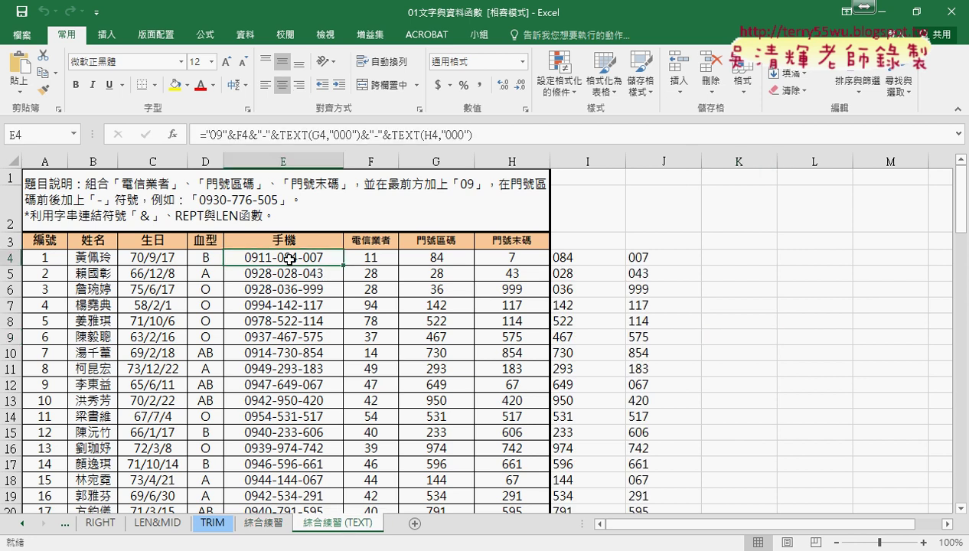
pyautogui.click(268, 135)
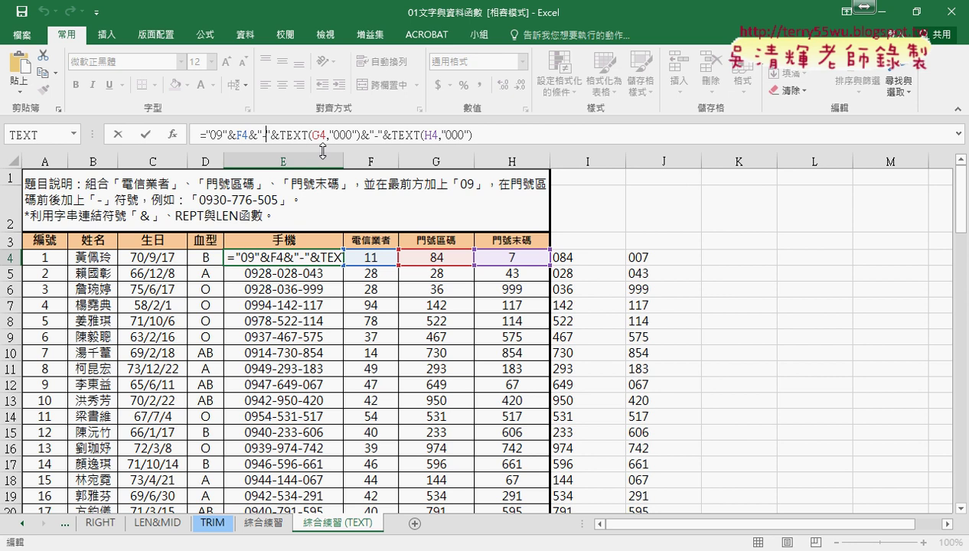
pyautogui.press('F2')
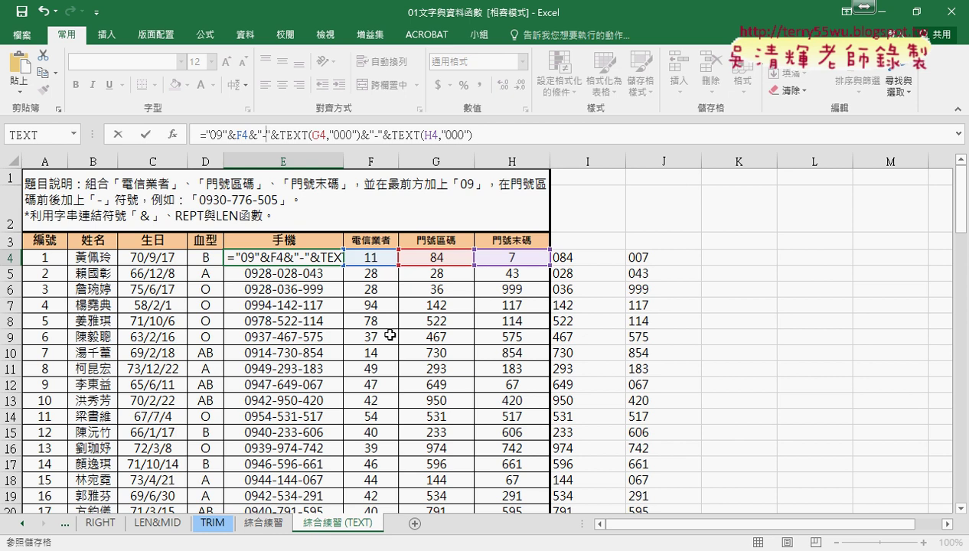
pyautogui.click(117, 134)
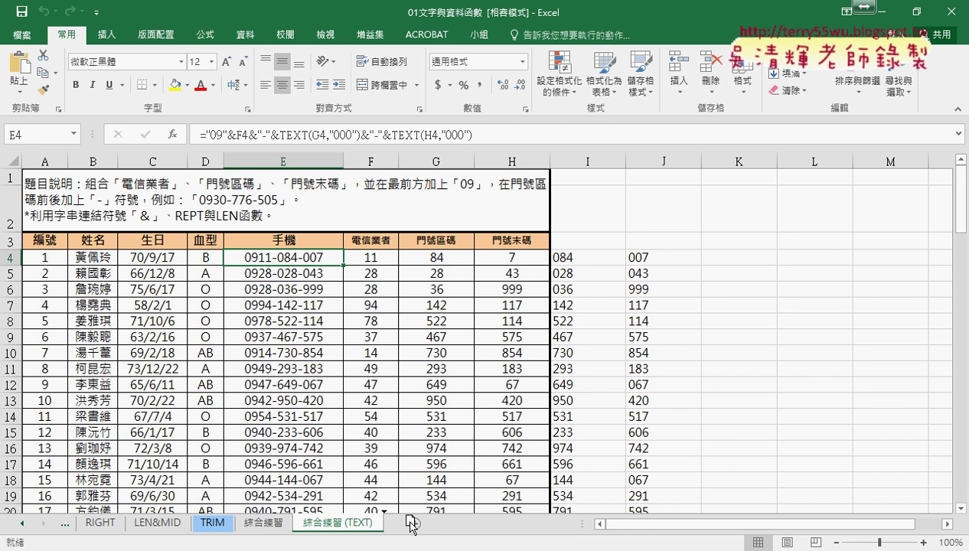
# Duplicate the 綜合練習 (TEXT) sheet and name the copy 綜合練習 (巨集).
pyautogui.keyDown('ctrl'); pyautogui.moveTo(411, 524); pyautogui.dragTo(411, 523); pyautogui.keyUp('ctrl')
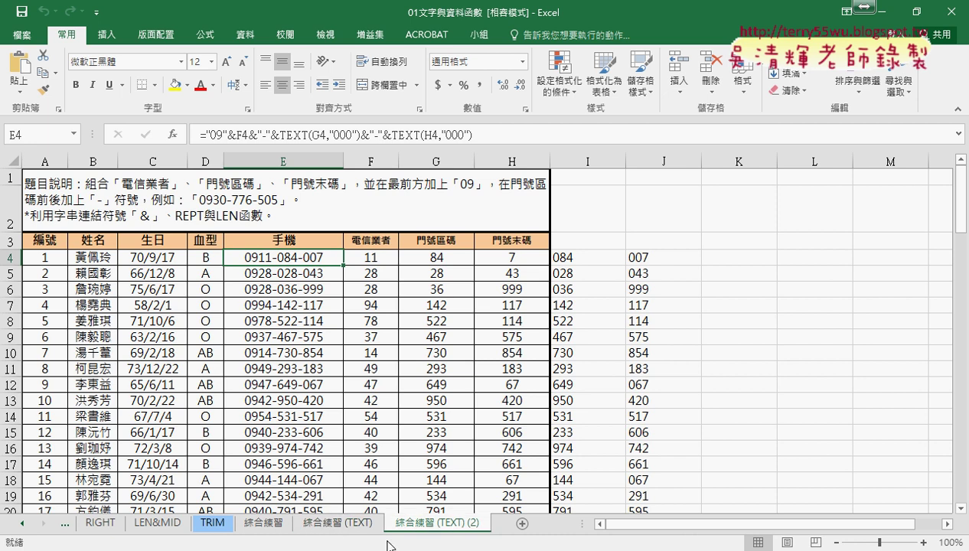
pyautogui.doubleClick(436, 523)
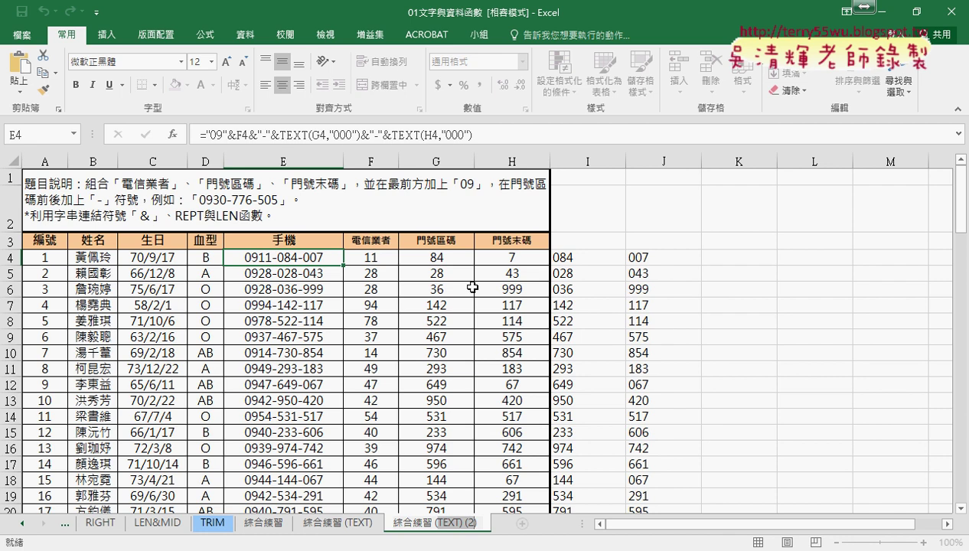
pyautogui.write('ㄐㄩ')
pyautogui.write('具')
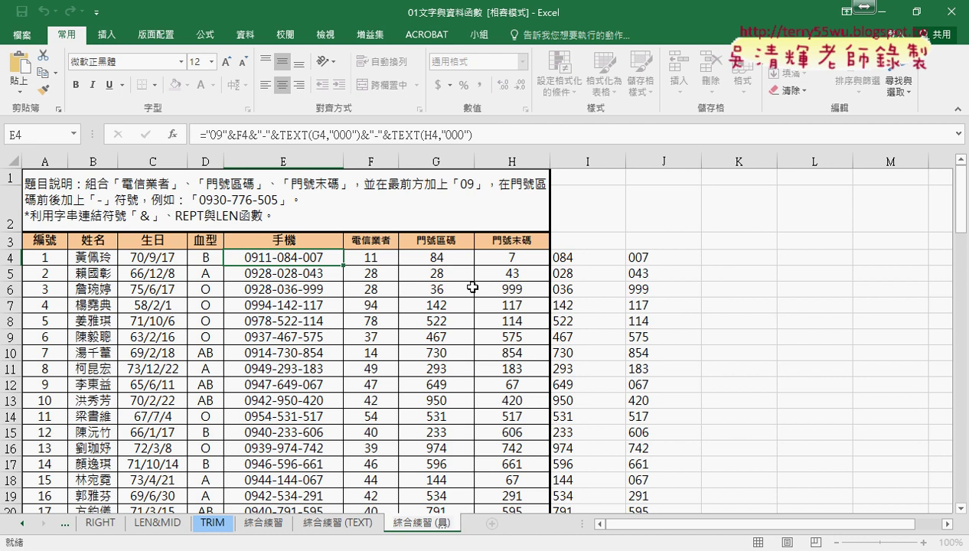
pyautogui.write('集')
pyautogui.press('Down')
pyautogui.press('Down')
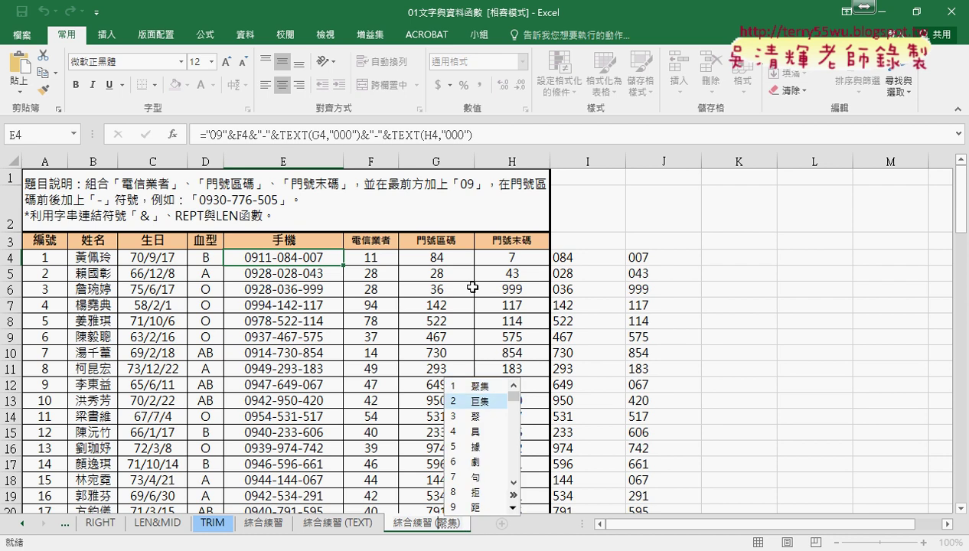
pyautogui.press('Return')
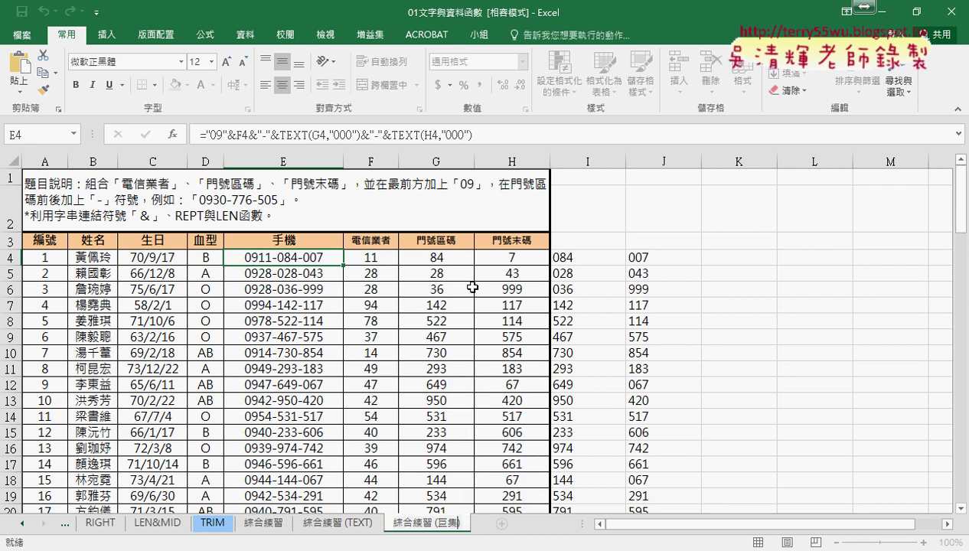
pyautogui.press('Return')
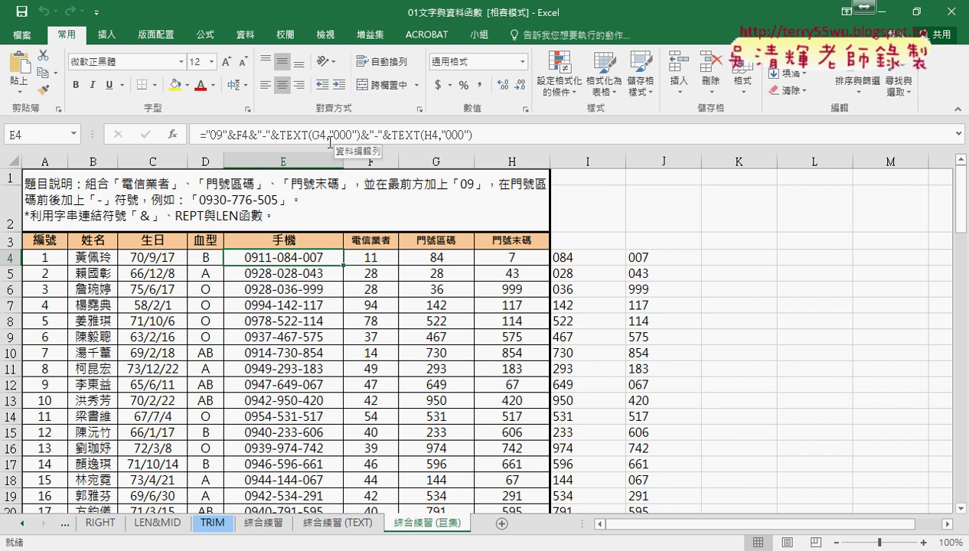
# Delete the helper contents of columns I and J on 綜合練習 (巨集).
pyautogui.click(603, 157)
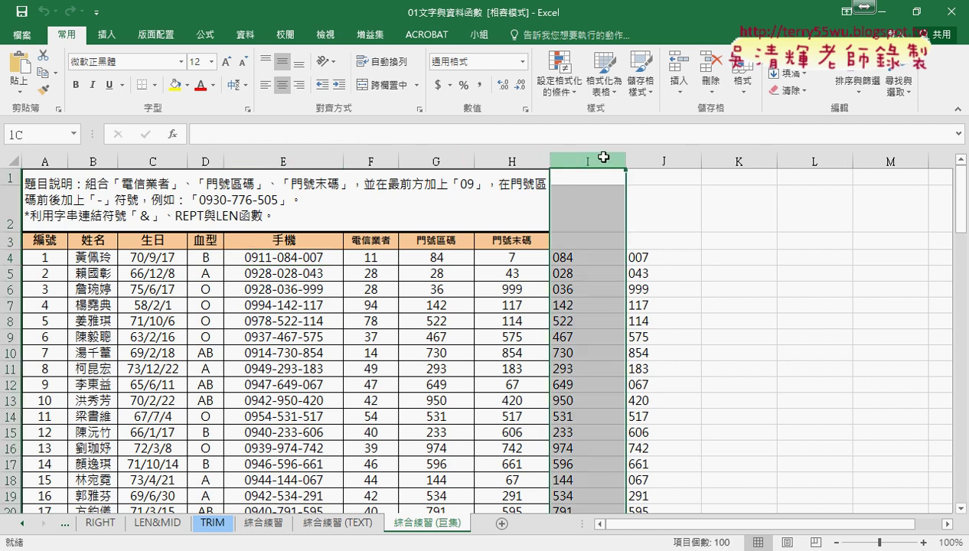
pyautogui.moveTo(603, 157); pyautogui.dragTo(633, 159)
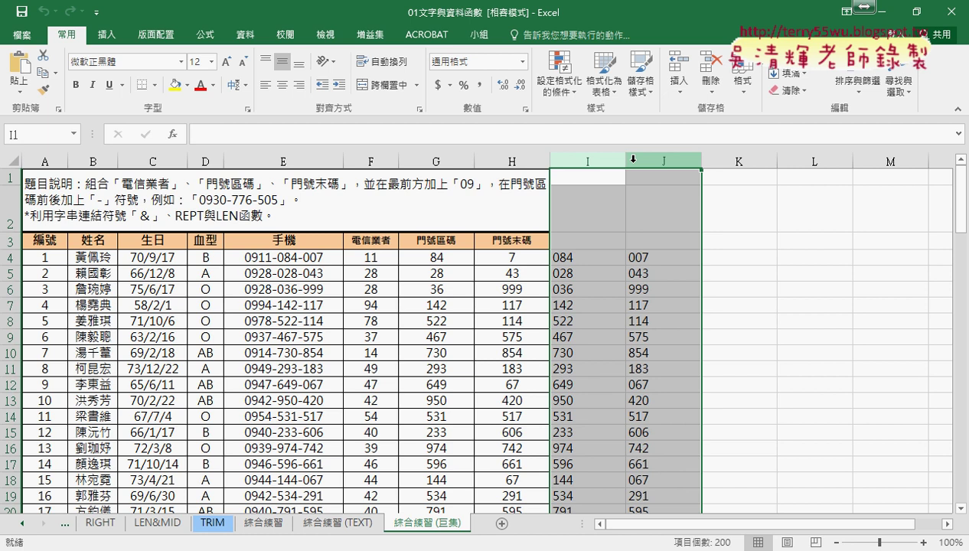
pyautogui.press('Delete')
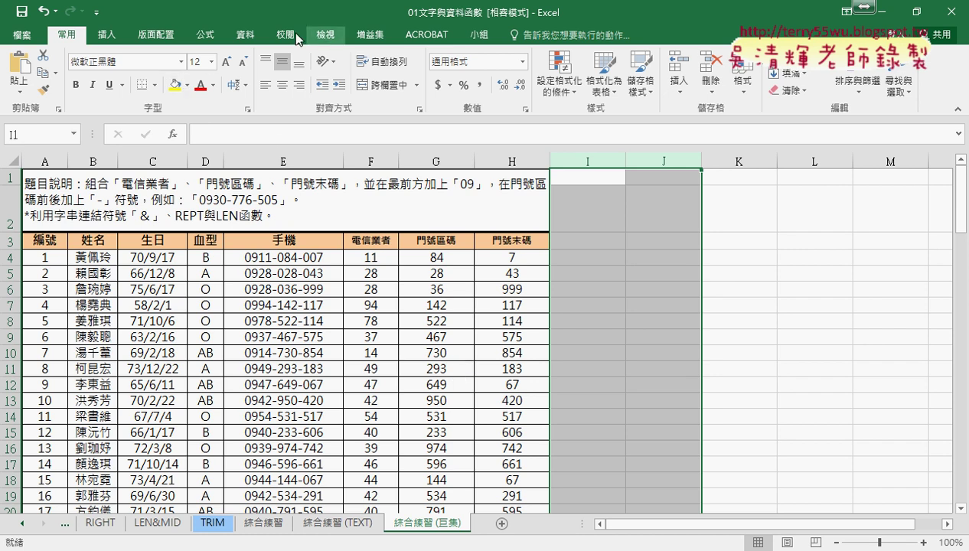
# Open More Commands from the Quick Access Toolbar menu to reach its customization page in Excel Options.
pyautogui.click(370, 34)
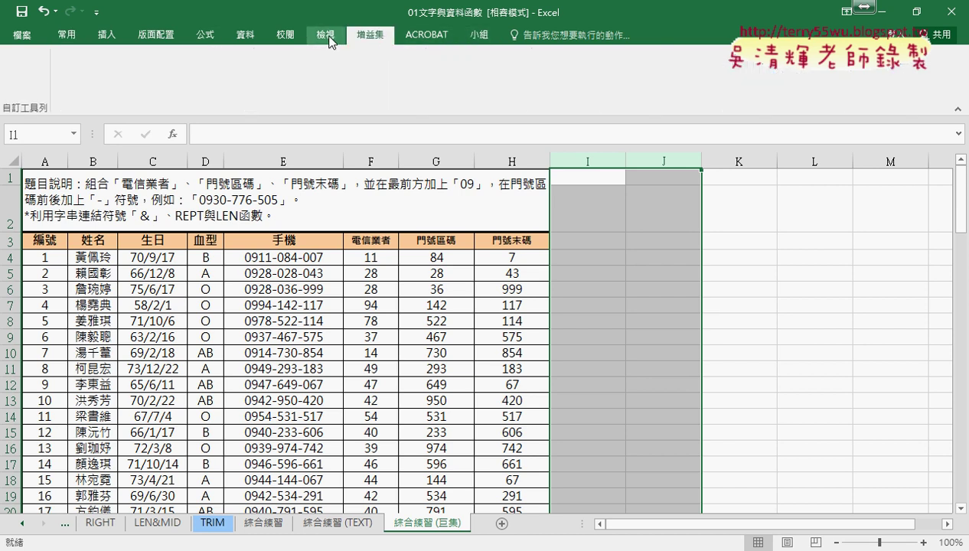
pyautogui.click(285, 34)
pyautogui.click(64, 38)
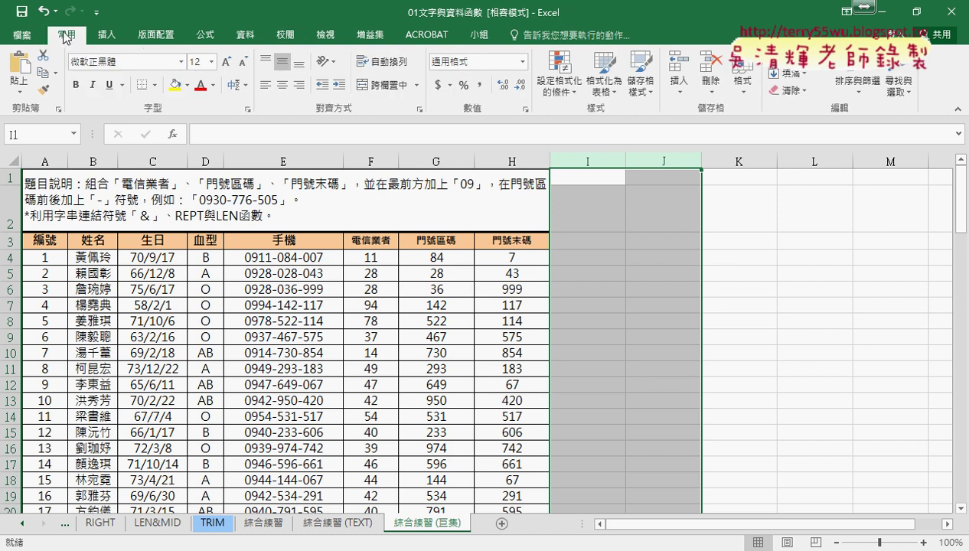
pyautogui.click(97, 13)
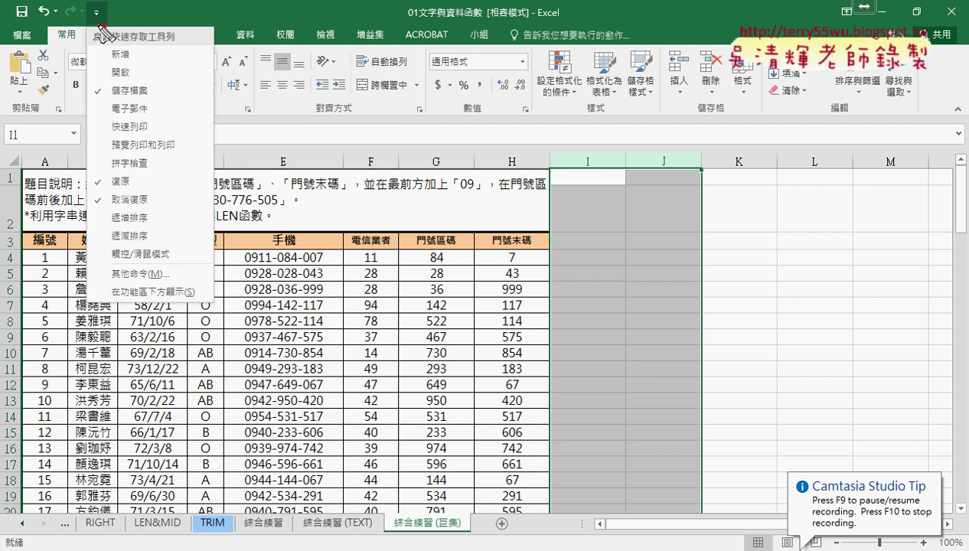
pyautogui.moveTo(100, 6); pyautogui.dragTo(97, 8)
pyautogui.moveTo(162, 284)
pyautogui.mouseDown()
pyautogui.moveTo(102, 289)
pyautogui.moveTo(160, 269)
pyautogui.mouseUp()
pyautogui.moveTo(102, 31)
pyautogui.mouseDown()
pyautogui.moveTo(103, 237)
pyautogui.moveTo(123, 231)
pyautogui.mouseUp()
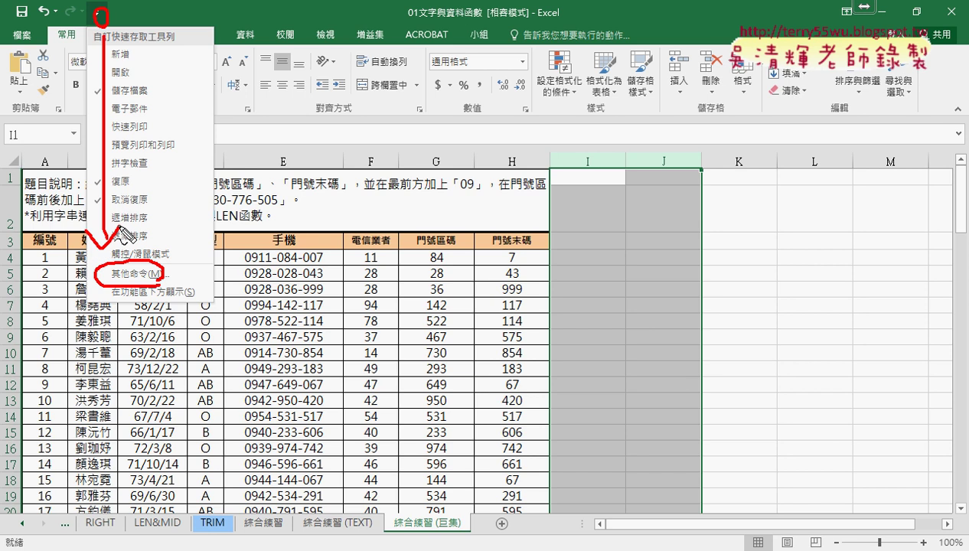
pyautogui.press('Escape')
pyautogui.click(97, 13)
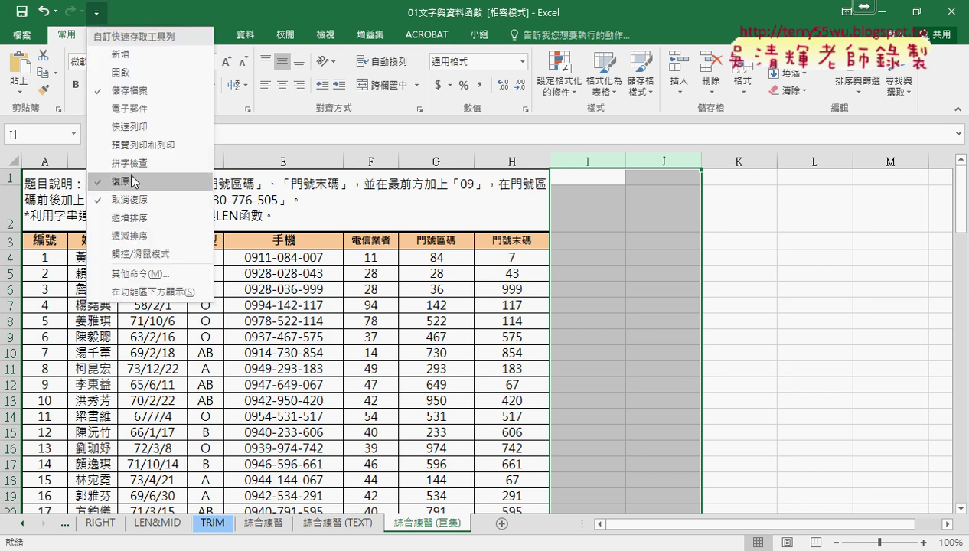
pyautogui.click(141, 273)
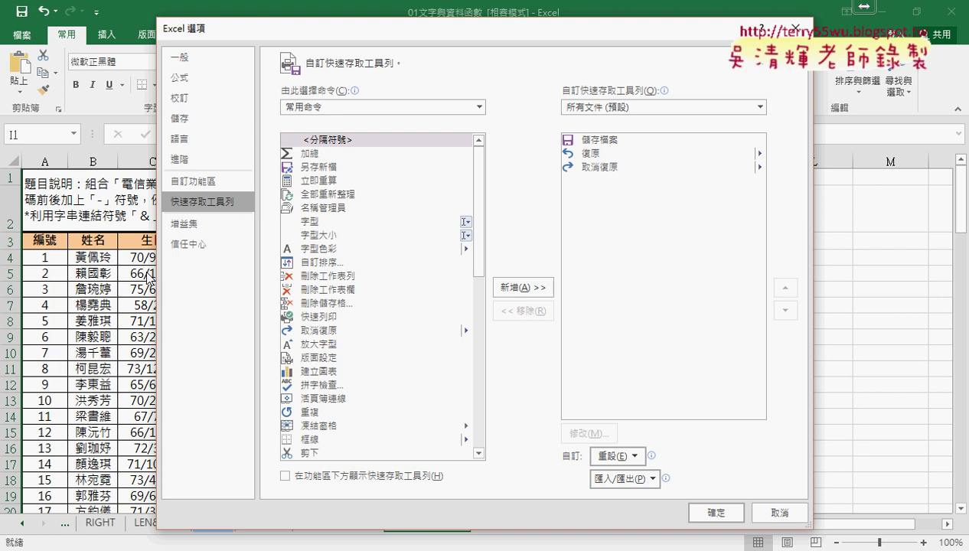
# Tick 開發人員 (Developer) under Customize Ribbon, confirm with OK, and show the Developer tab.
pyautogui.click(215, 187)
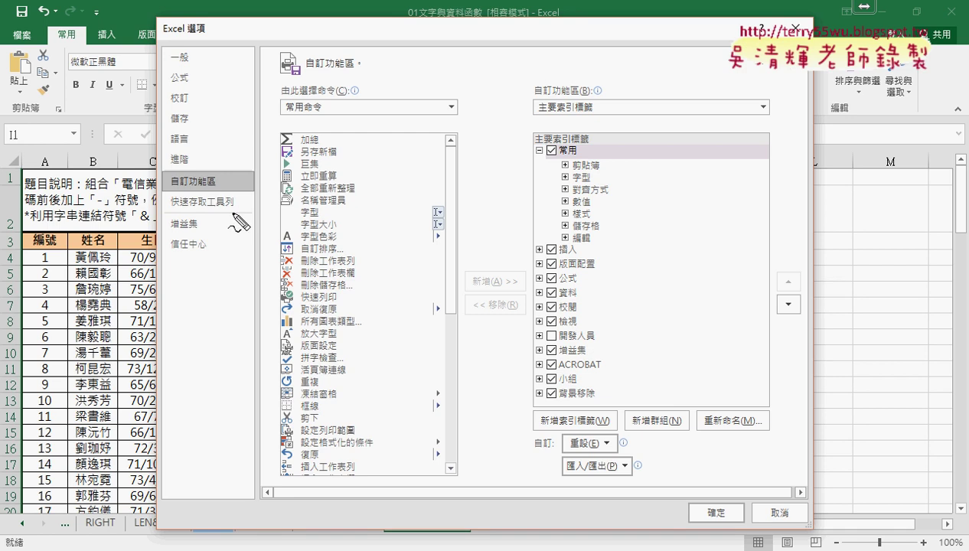
pyautogui.moveTo(153, 200); pyautogui.dragTo(163, 174)
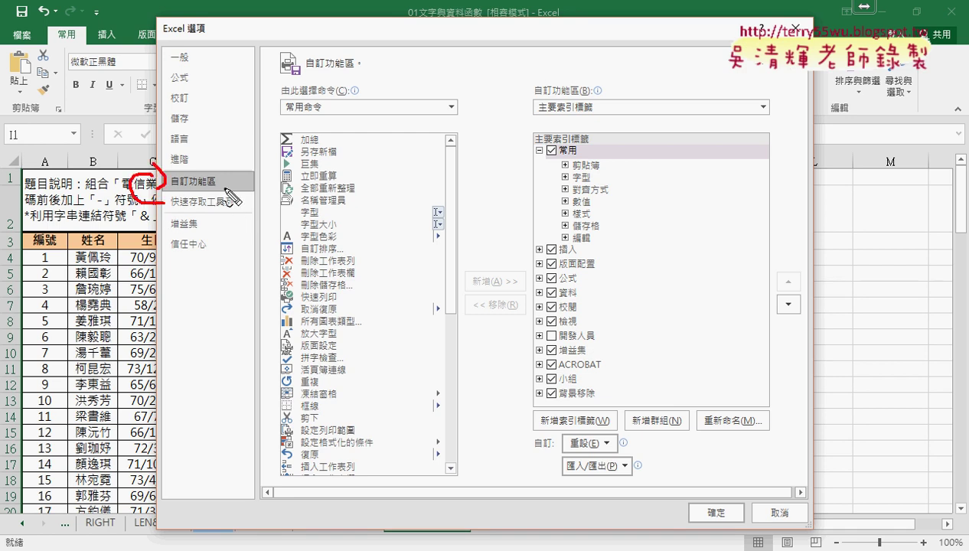
pyautogui.moveTo(521, 322)
pyautogui.mouseDown()
pyautogui.moveTo(521, 353)
pyautogui.moveTo(632, 316)
pyautogui.moveTo(521, 353)
pyautogui.mouseUp()
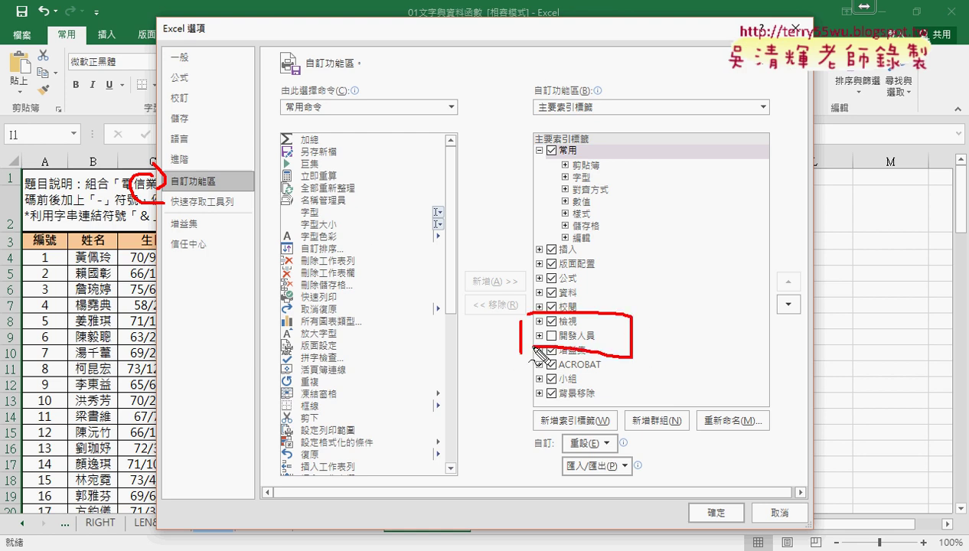
pyautogui.moveTo(239, 185)
pyautogui.mouseDown()
pyautogui.moveTo(501, 325)
pyautogui.moveTo(496, 343)
pyautogui.moveTo(573, 334)
pyautogui.mouseUp()
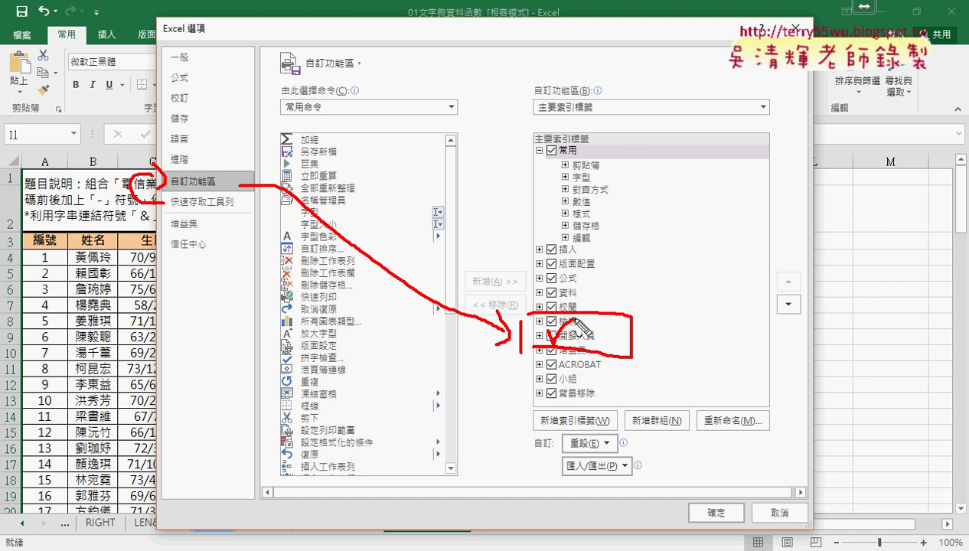
pyautogui.press('Escape')
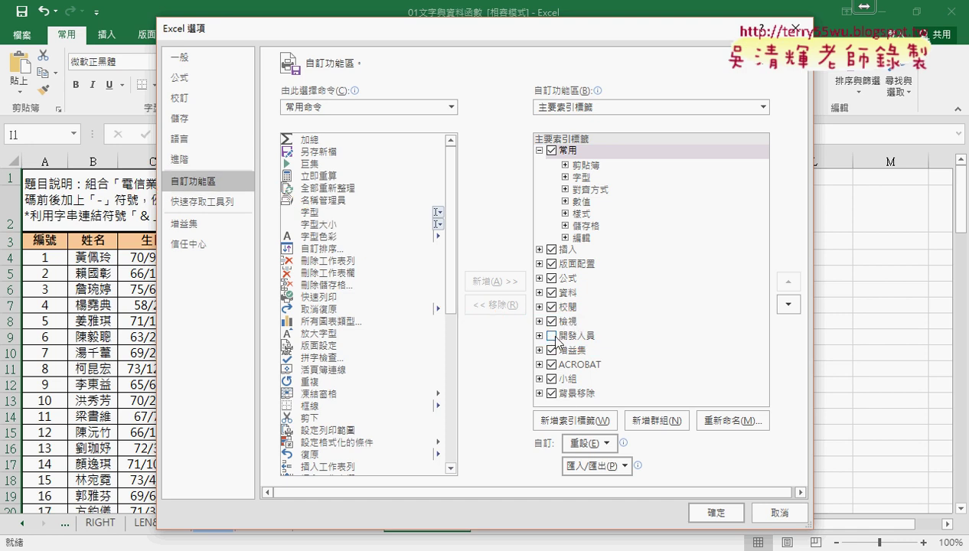
pyautogui.click(551, 335)
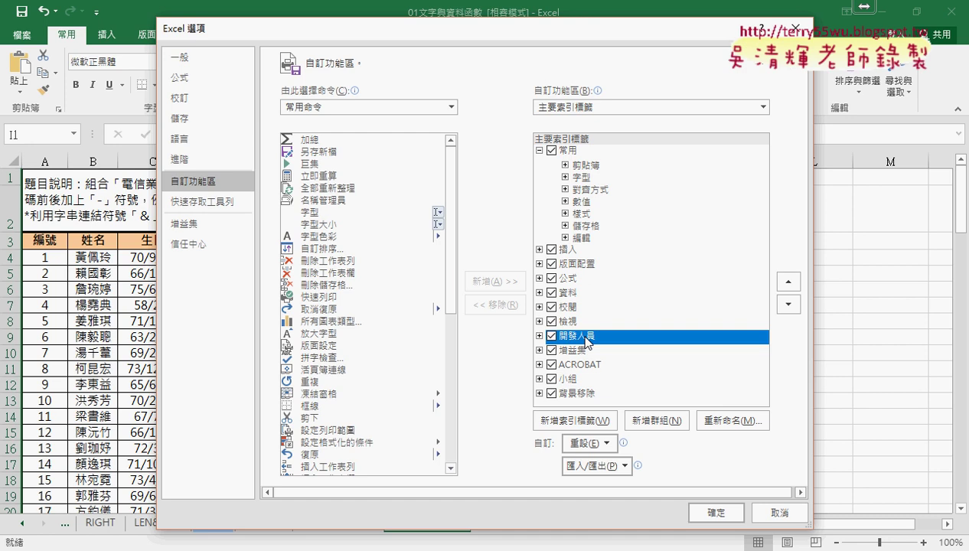
pyautogui.click(705, 511)
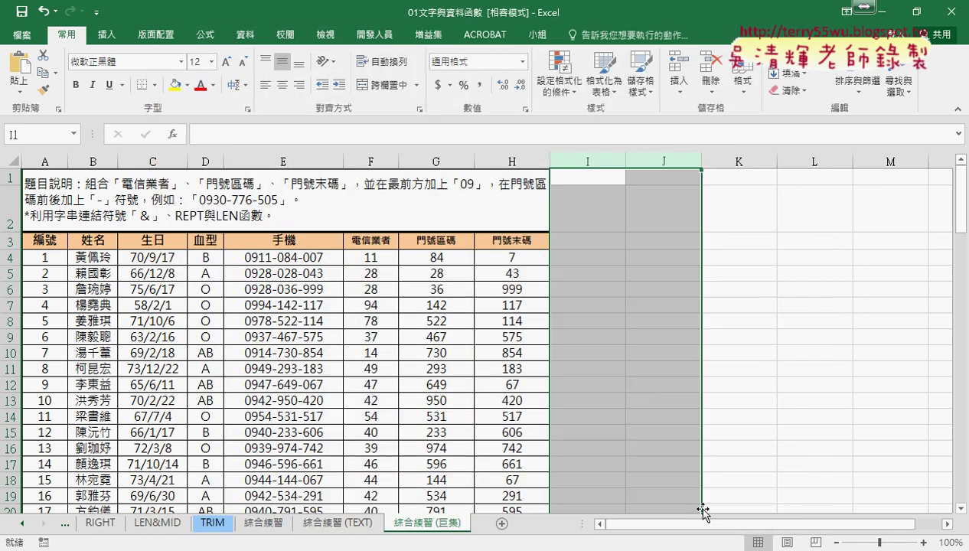
pyautogui.click(382, 35)
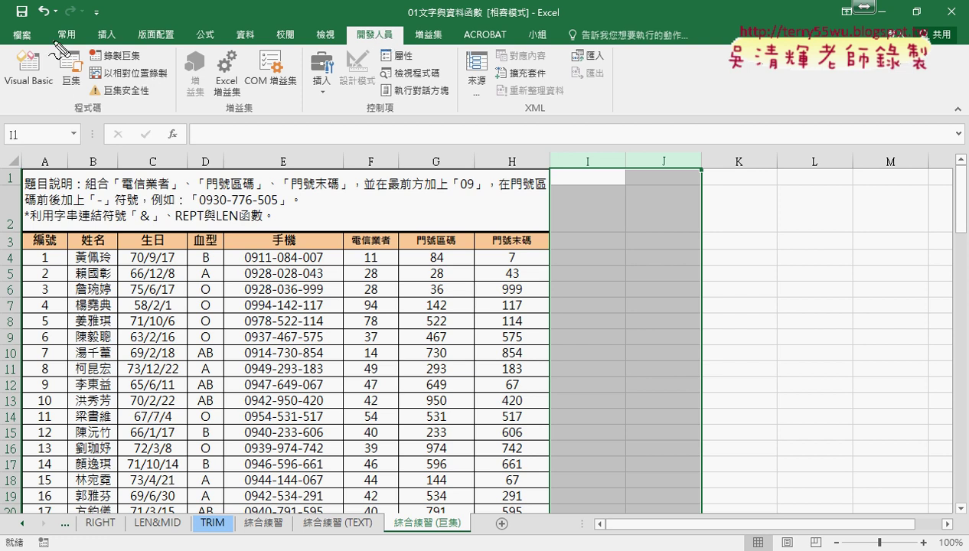
pyautogui.moveTo(52, 44); pyautogui.dragTo(53, 99)
pyautogui.moveTo(53, 45); pyautogui.dragTo(53, 100)
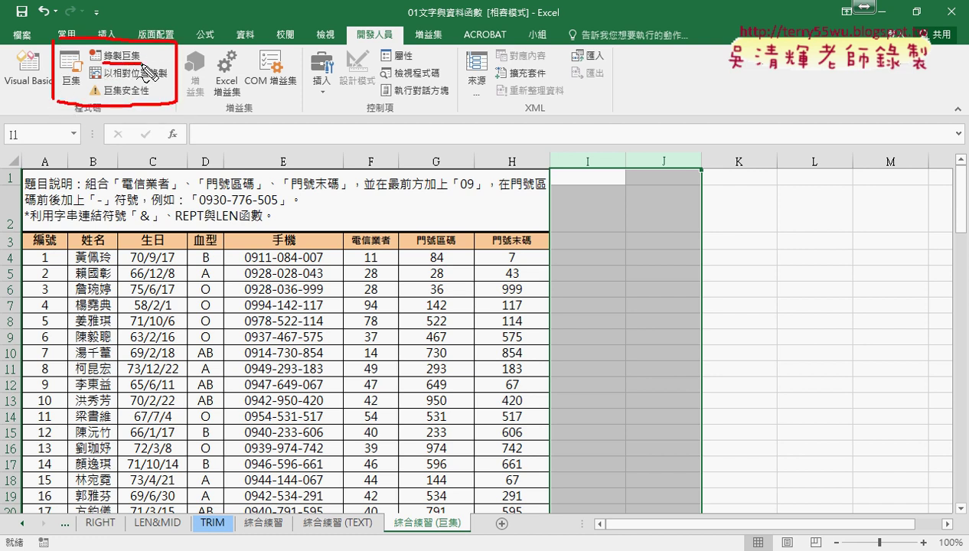
pyautogui.moveTo(130, 49); pyautogui.dragTo(92, 52)
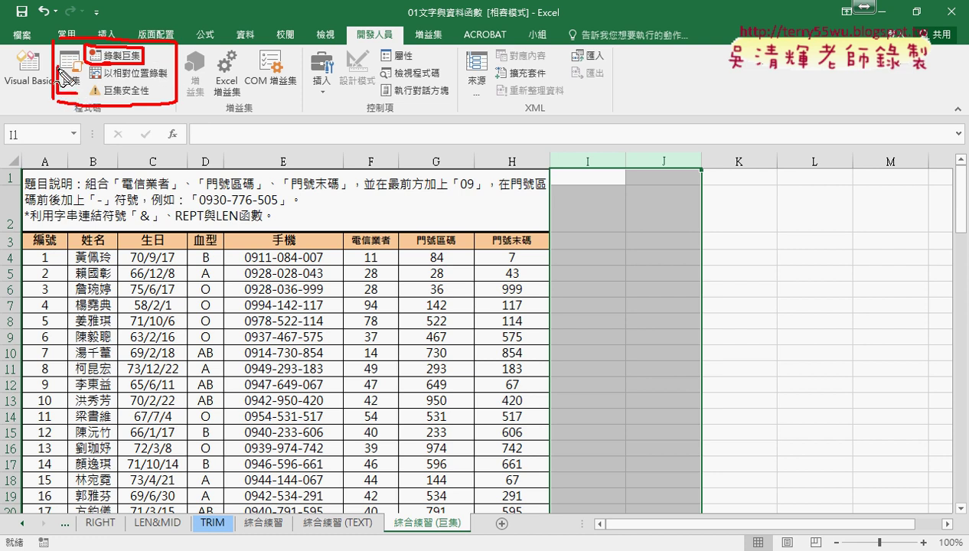
pyautogui.moveTo(81, 52); pyautogui.dragTo(79, 100)
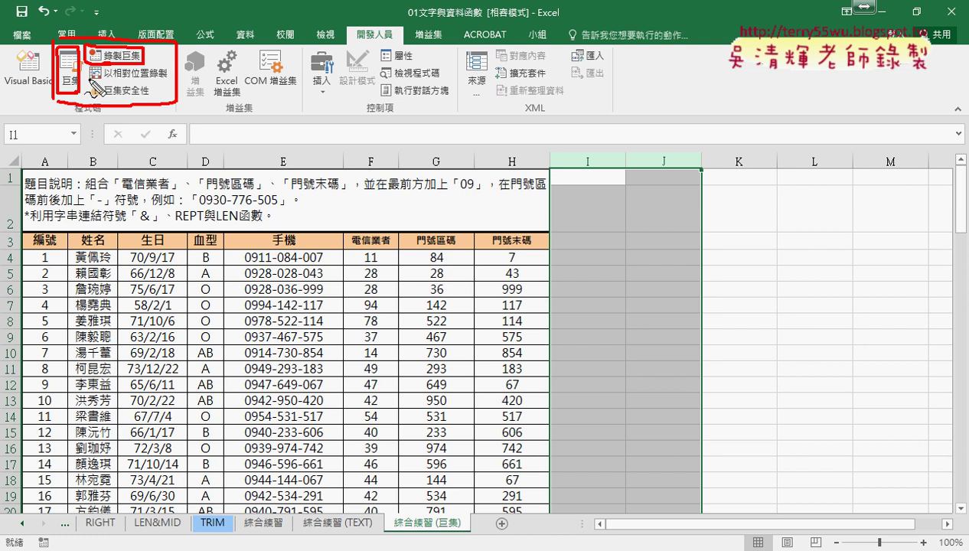
pyautogui.moveTo(23, 97); pyautogui.dragTo(43, 95)
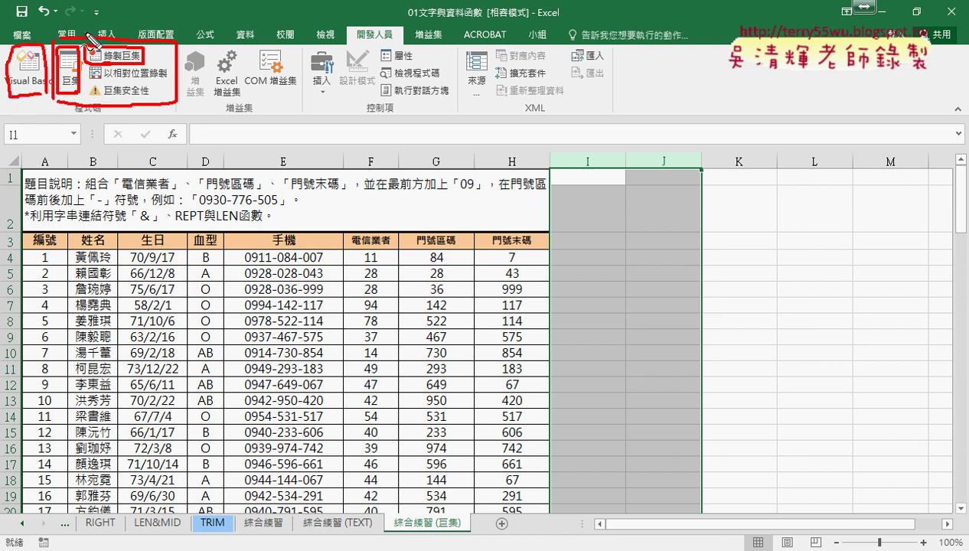
pyautogui.moveTo(107, 32)
pyautogui.mouseDown()
pyautogui.moveTo(36, 44)
pyautogui.moveTo(35, 35)
pyautogui.mouseUp()
pyautogui.click(663, 258)
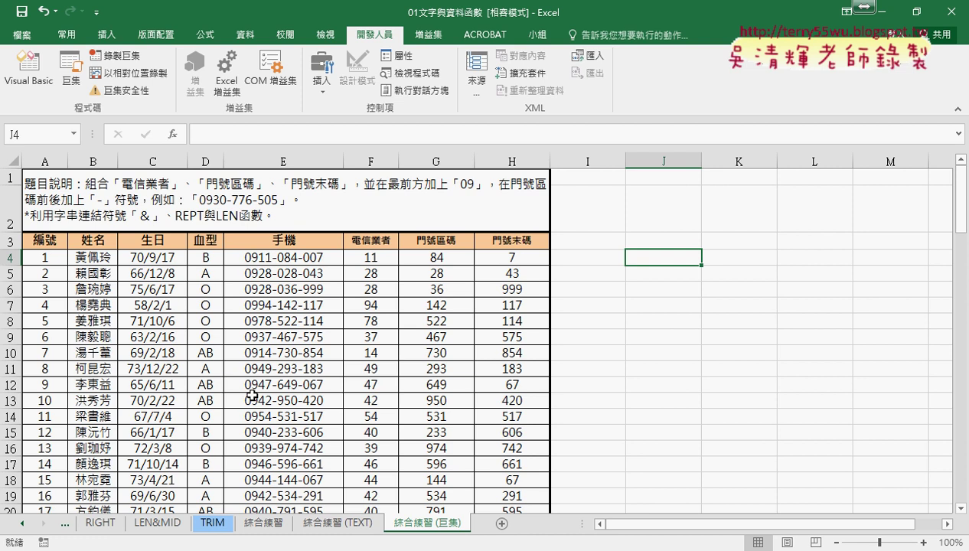
pyautogui.moveTo(202, 550)
pyautogui.click(203, 497)
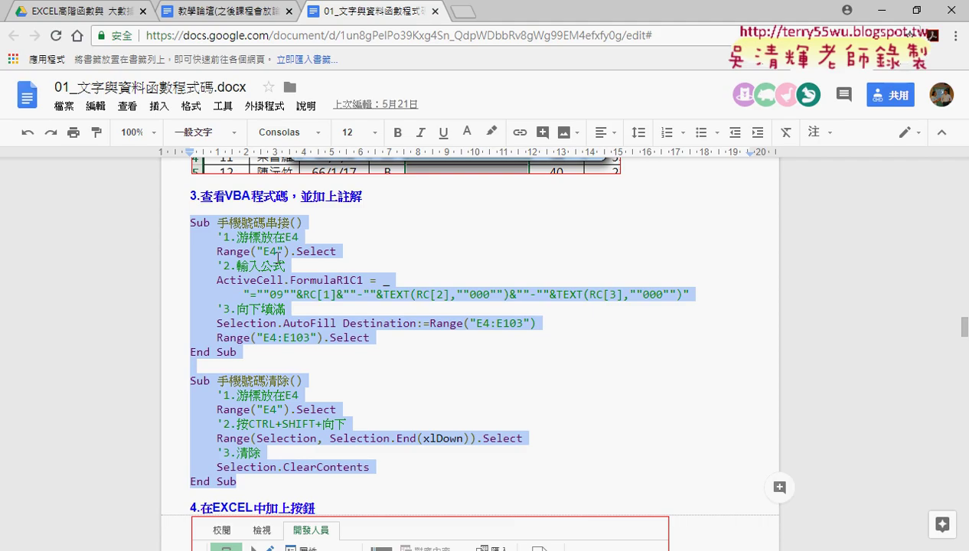
pyautogui.click(298, 258)
pyautogui.scroll(3, 266, 218)
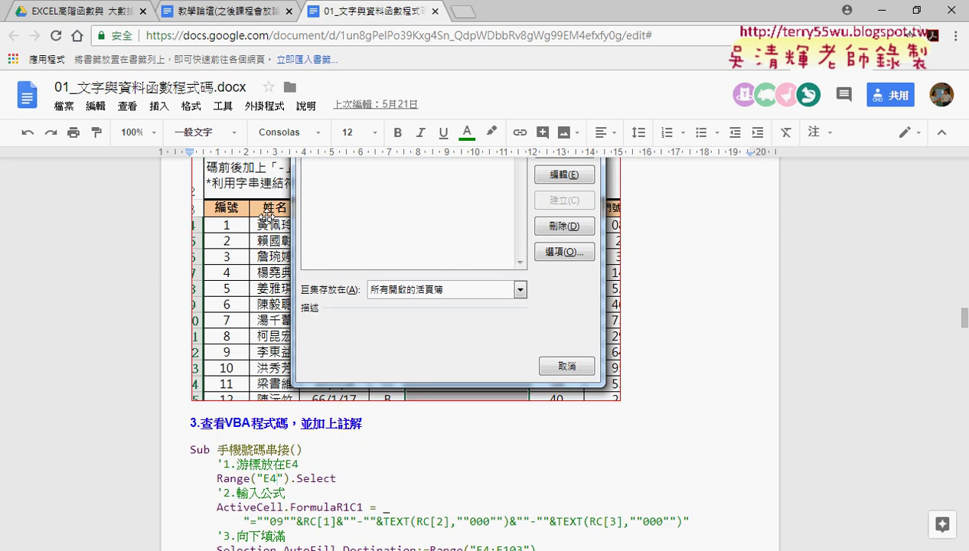
pyautogui.scroll(2, 266, 217)
pyautogui.scroll(2, 275, 229)
pyautogui.scroll(1, 281, 249)
pyautogui.scroll(1, 284, 245)
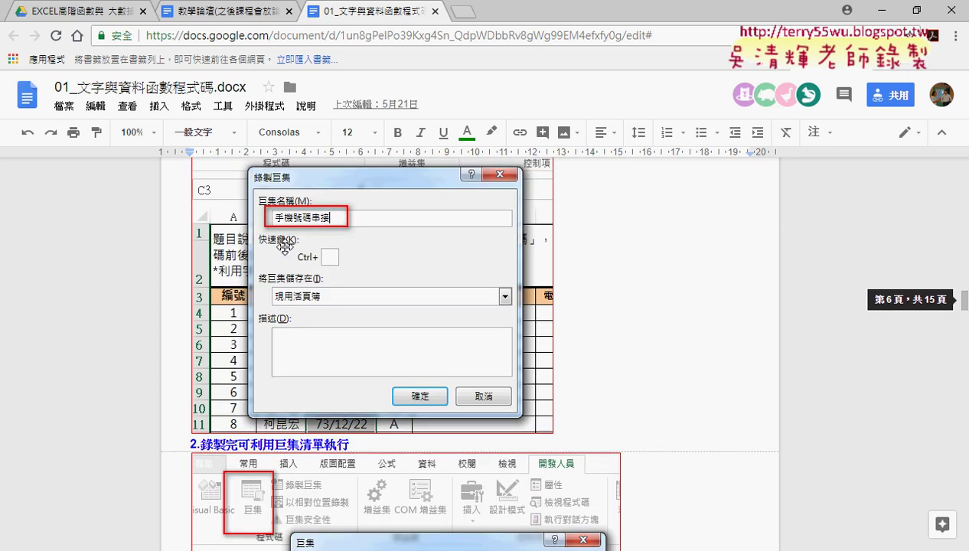
pyautogui.scroll(3, 284, 245)
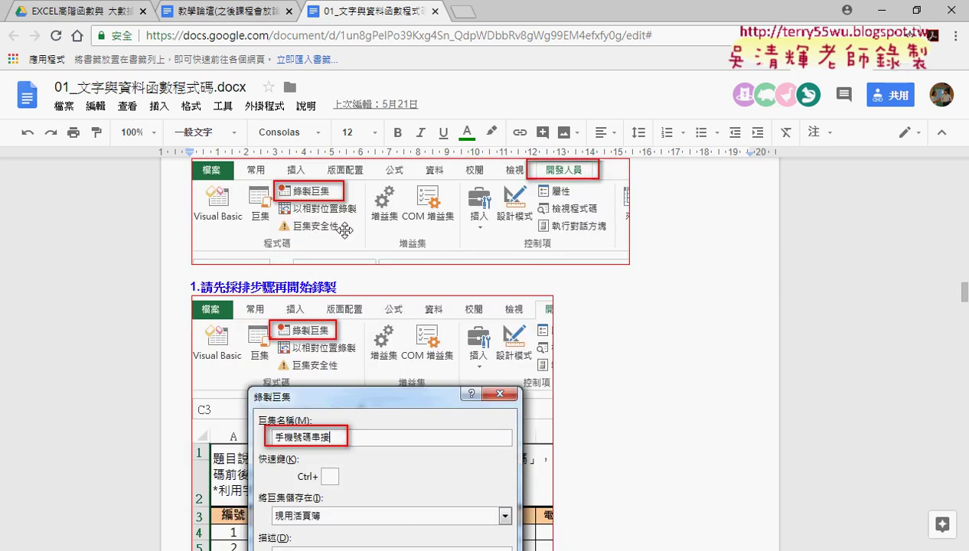
pyautogui.scroll(1, 604, 211)
pyautogui.scroll(5, 702, 242)
pyautogui.scroll(3, 724, 244)
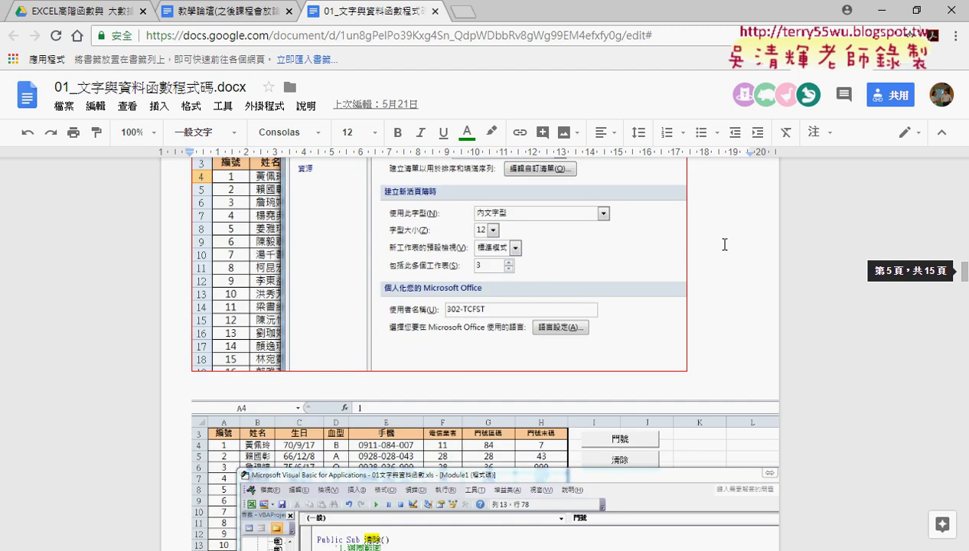
pyautogui.scroll(3, 724, 244)
pyautogui.scroll(5, 457, 231)
pyautogui.scroll(1, 457, 231)
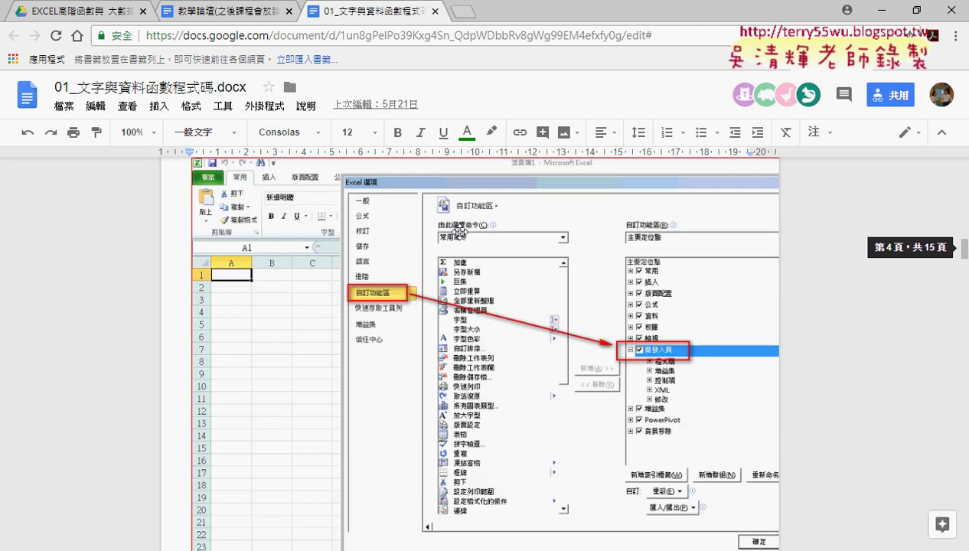
pyautogui.scroll(2, 459, 231)
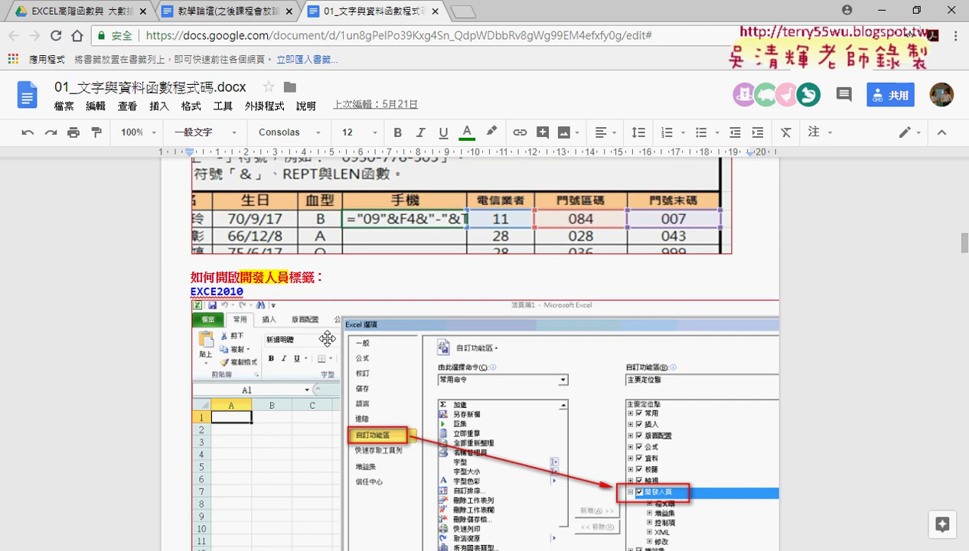
pyautogui.scroll(-2, 367, 291)
pyautogui.scroll(-3, 668, 345)
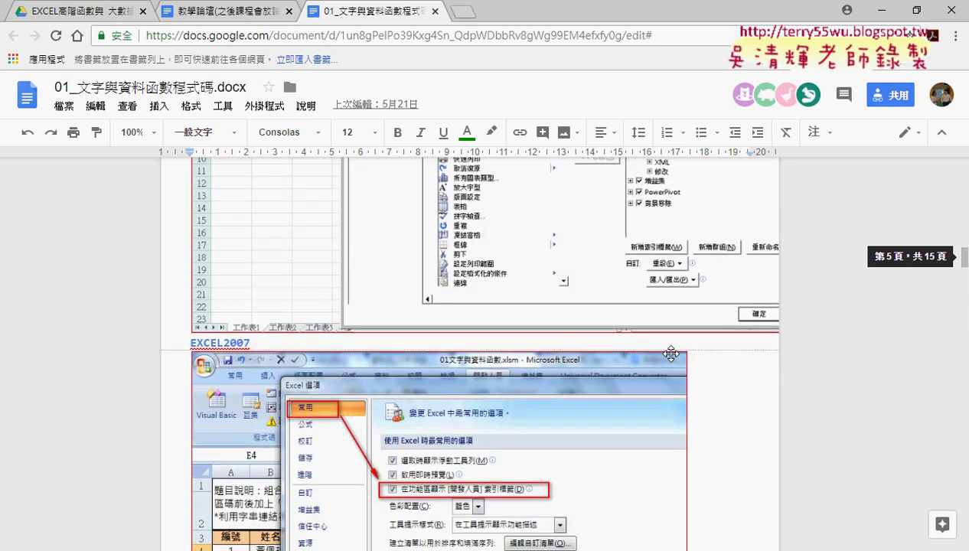
pyautogui.scroll(-5, 670, 353)
pyautogui.scroll(-4, 671, 353)
pyautogui.scroll(-5, 670, 352)
pyautogui.scroll(-4, 672, 354)
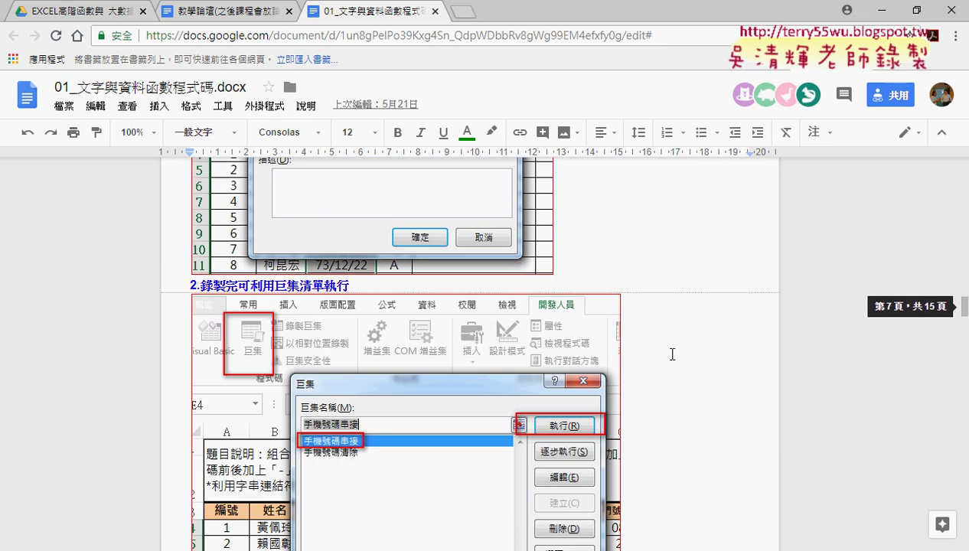
pyautogui.scroll(-3, 671, 354)
pyautogui.scroll(-5, 672, 354)
pyautogui.scroll(2, 672, 354)
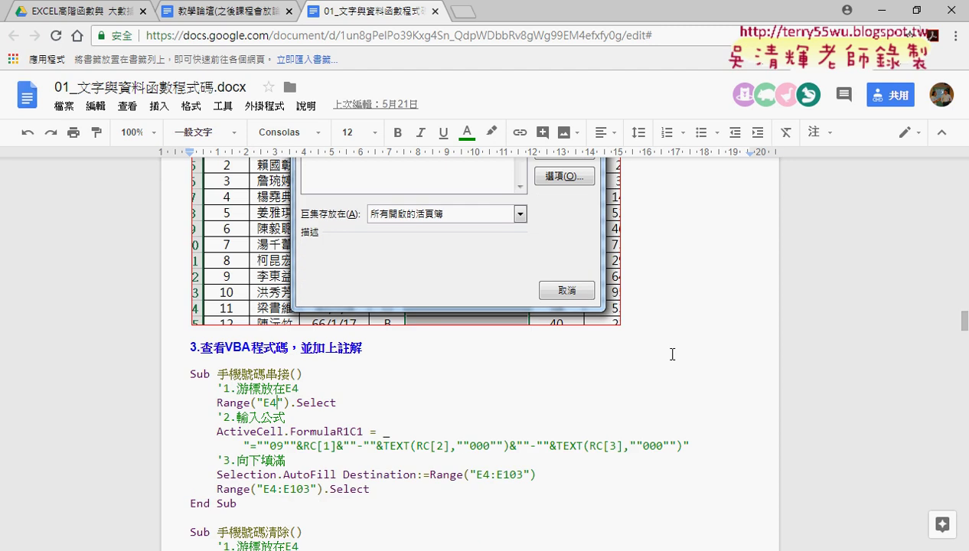
pyautogui.moveTo(216, 373); pyautogui.dragTo(323, 376)
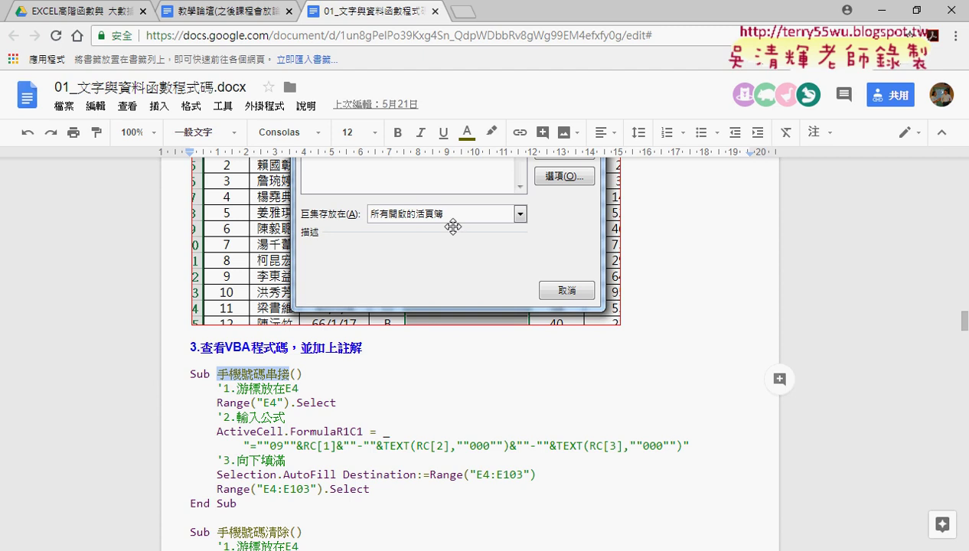
pyautogui.click(878, 10)
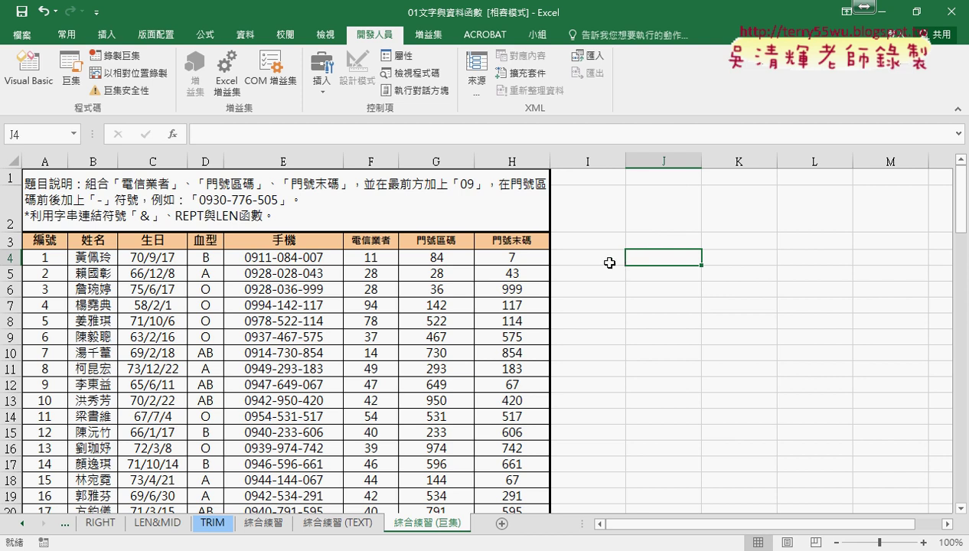
# Recommit E4's phone-number formula and fill it down column E.
pyautogui.click(295, 257)
pyautogui.click(227, 135)
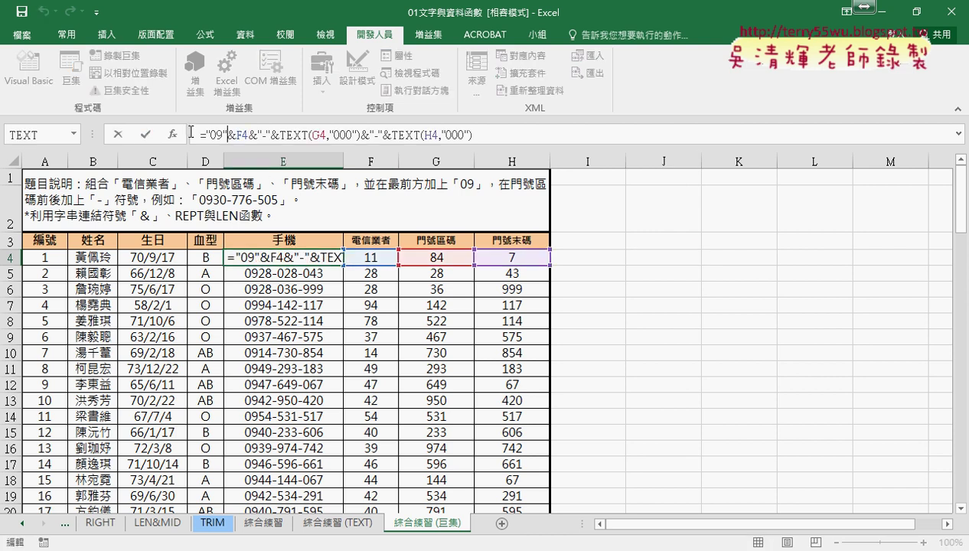
pyautogui.click(145, 134)
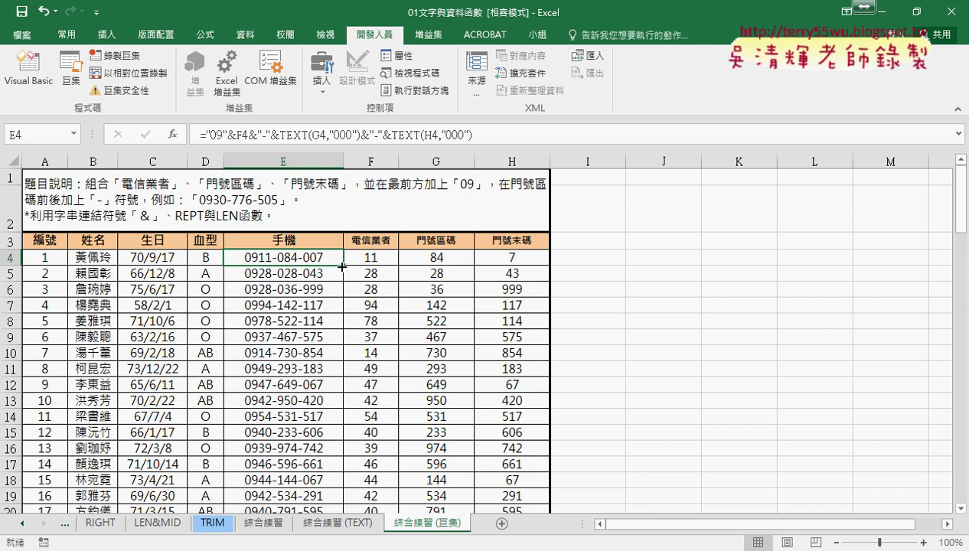
pyautogui.doubleClick(341, 266)
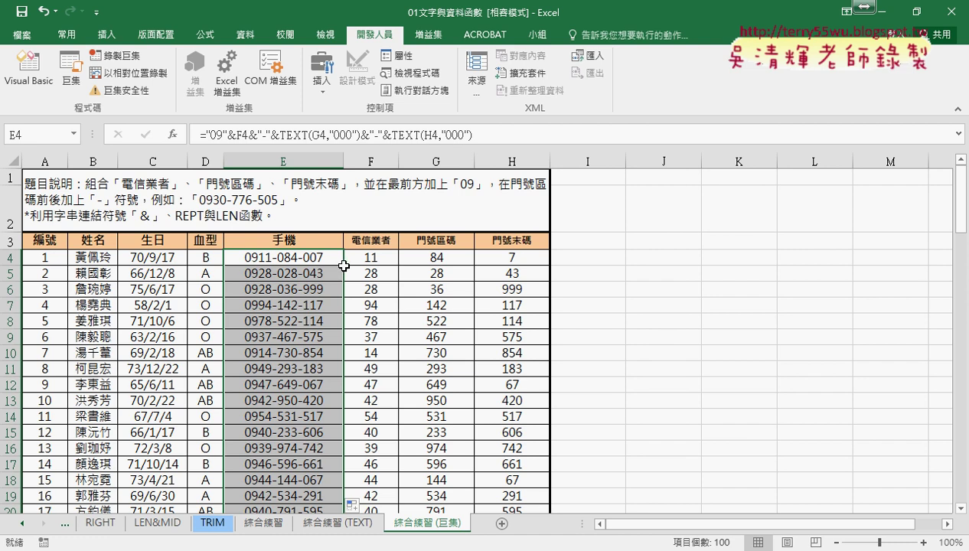
# Select the phone numbers from E4 down to E103.
pyautogui.click(298, 261)
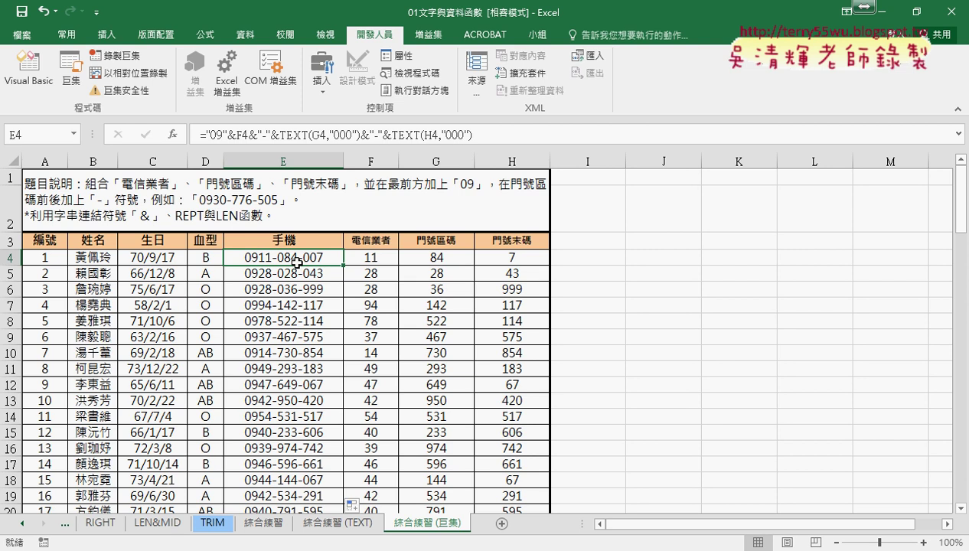
pyautogui.hotkey('ctrl', 'shift', 'Down')
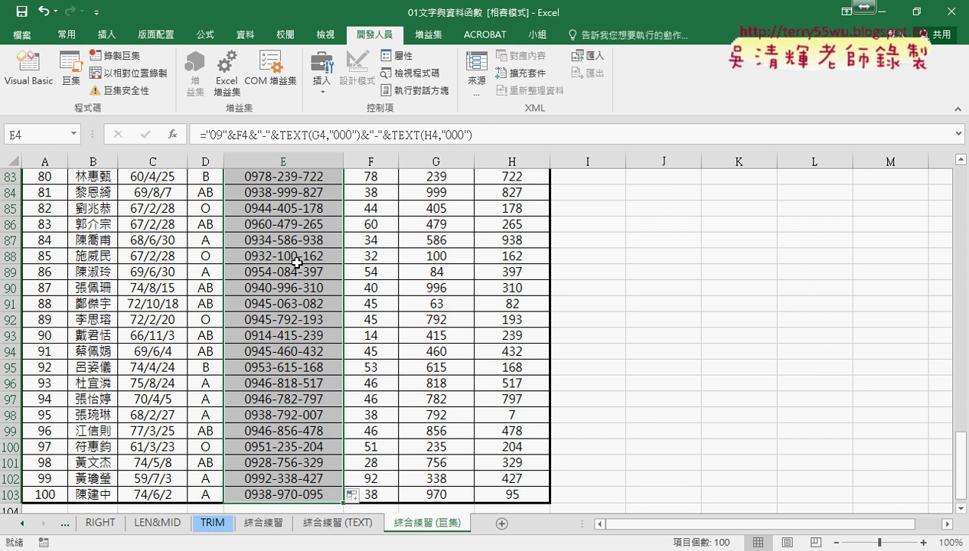
pyautogui.hotkey('ctrl', 'Up')
pyautogui.moveTo(294, 198); pyautogui.dragTo(291, 360)
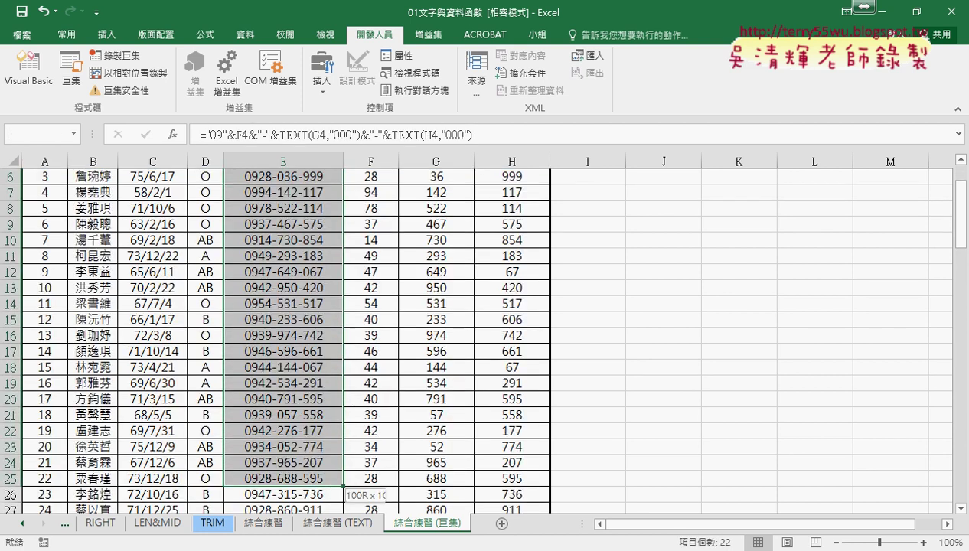
pyautogui.moveTo(291, 360)
pyautogui.mouseDown()
pyautogui.moveTo(337, 486)
pyautogui.moveTo(304, 211)
pyautogui.mouseUp()
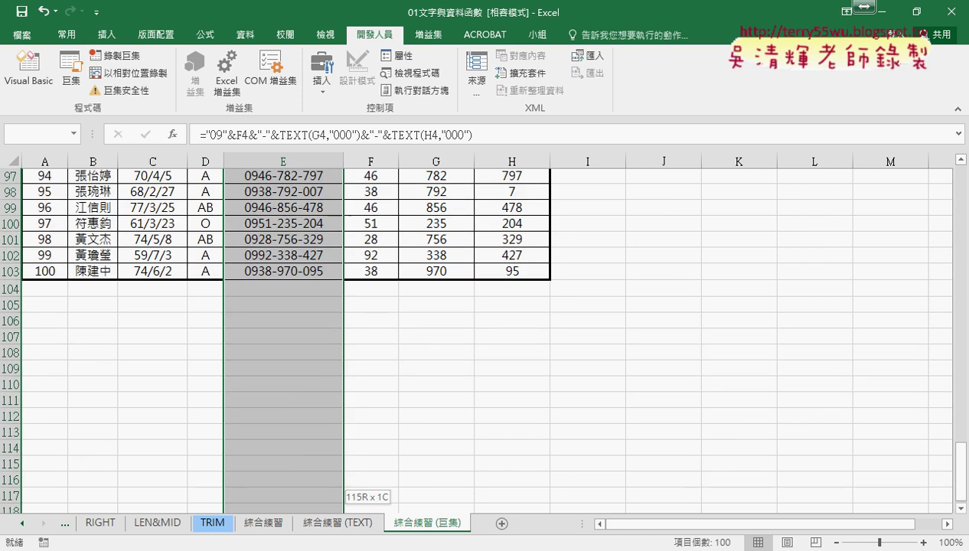
pyautogui.moveTo(304, 211); pyautogui.dragTo(306, 193)
pyautogui.scroll(11, 327, 208)
pyautogui.scroll(13, 327, 208)
pyautogui.scroll(8, 324, 207)
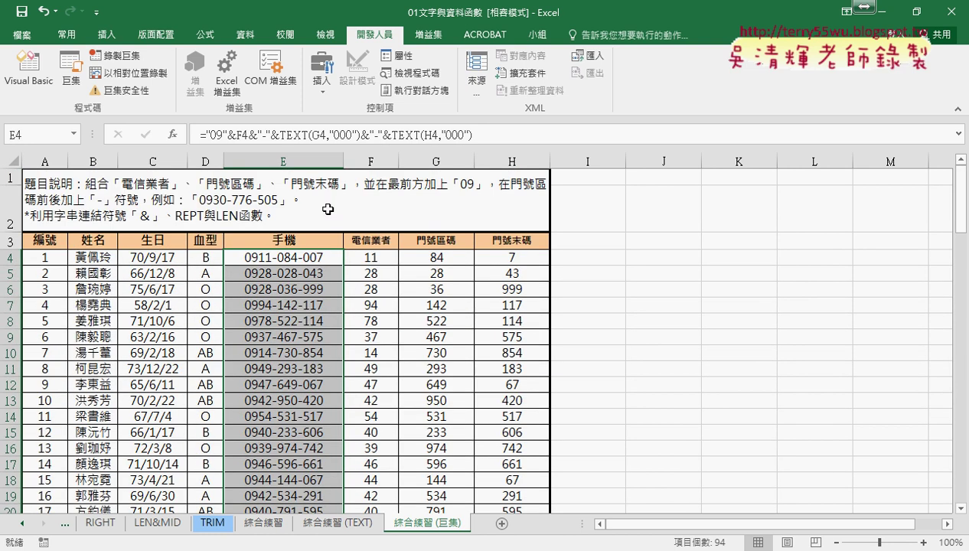
pyautogui.click(310, 257)
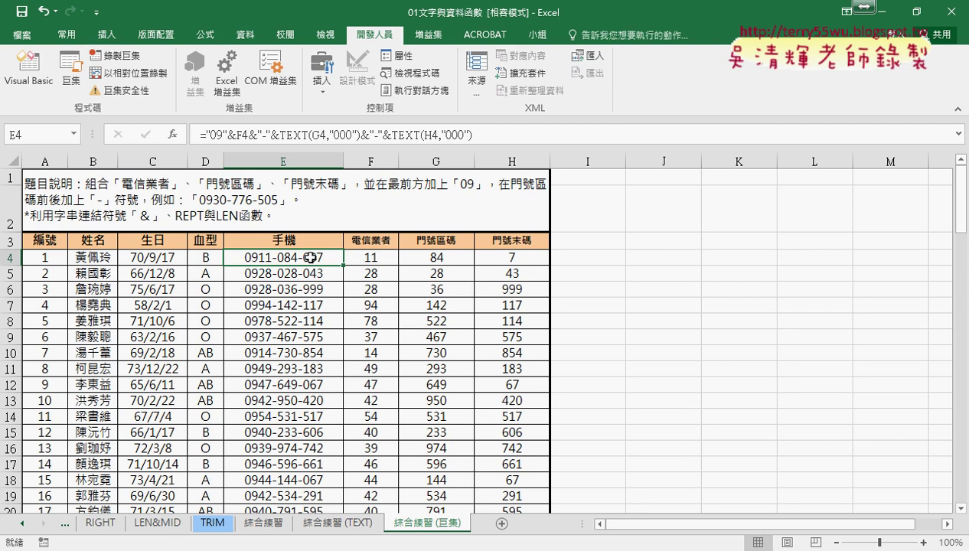
pyautogui.hotkey('ctrl', 'shift', 'Down')
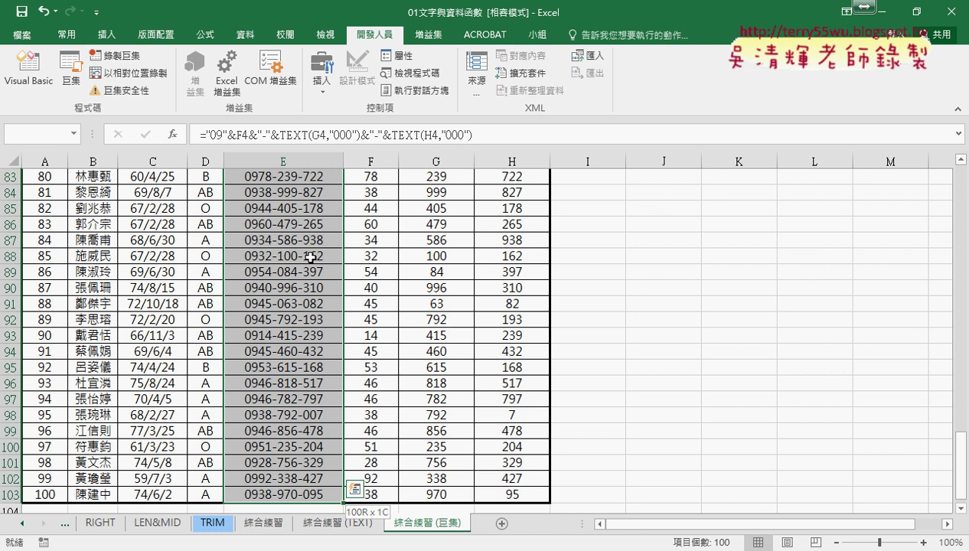
# Clear the selected phone numbers, restore them, then move to cell J3.
pyautogui.press('Delete')
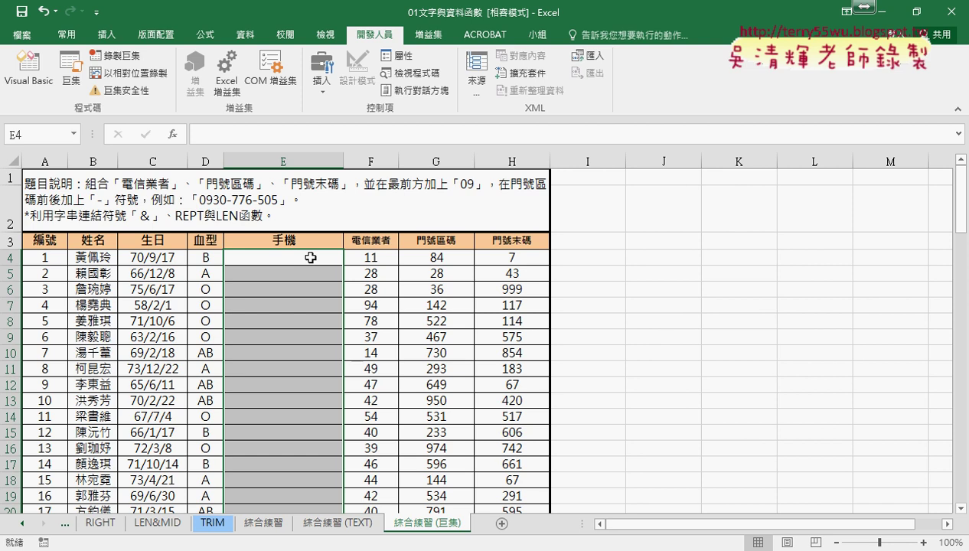
pyautogui.write('="09"&F4&"-"&TEXT(G4,"000")&"-"&TEXT(H4,"000")')
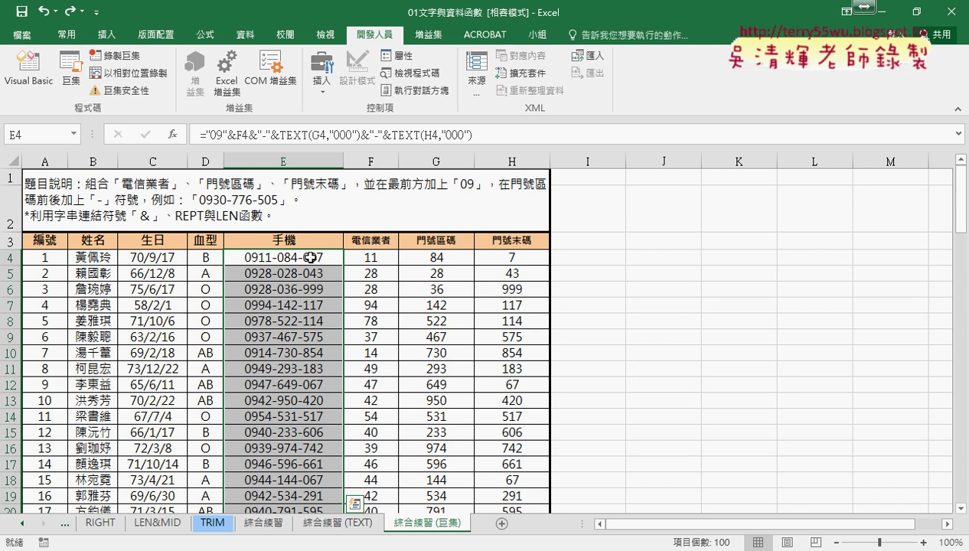
pyautogui.click(632, 239)
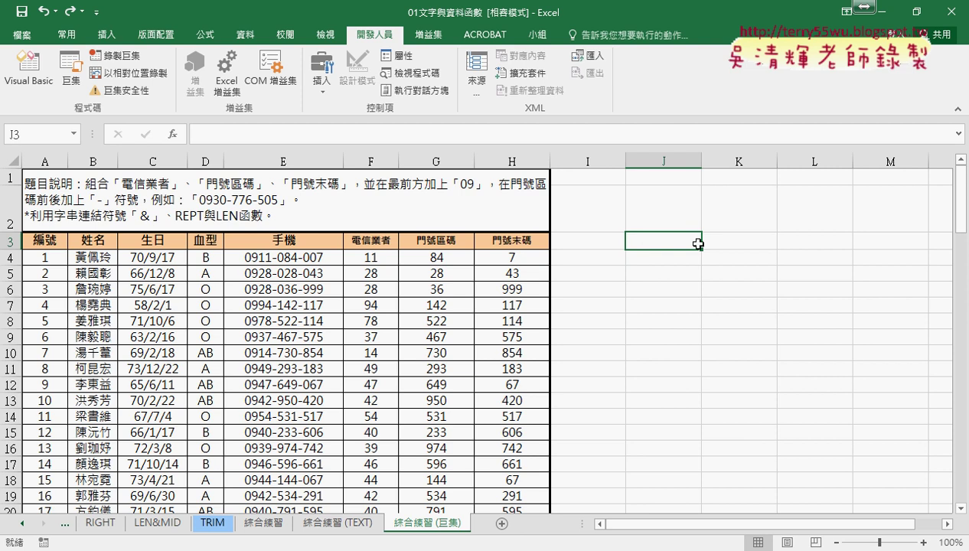
# Start recording a macro named 手機號碼串接 stored in this workbook.
pyautogui.click(120, 60)
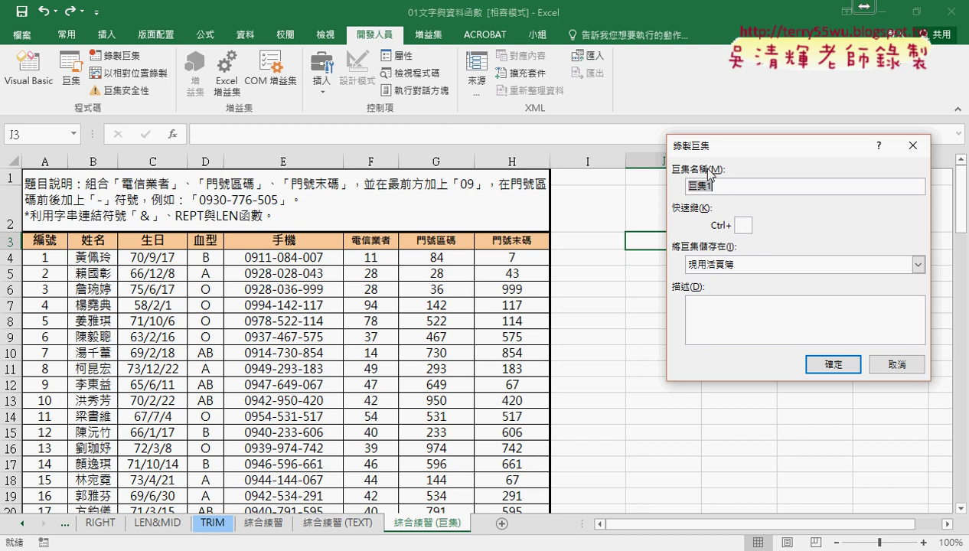
pyautogui.write('手機號碼串接')
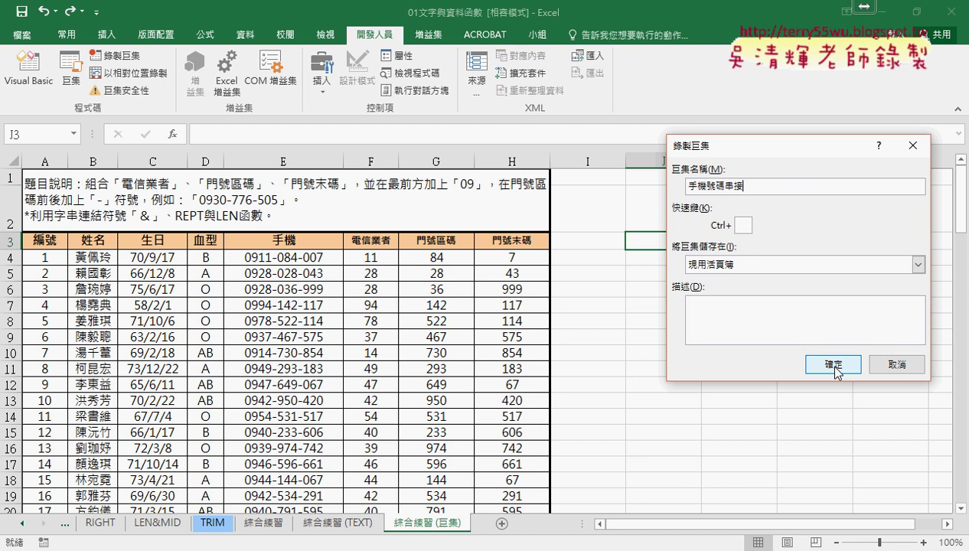
pyautogui.click(833, 365)
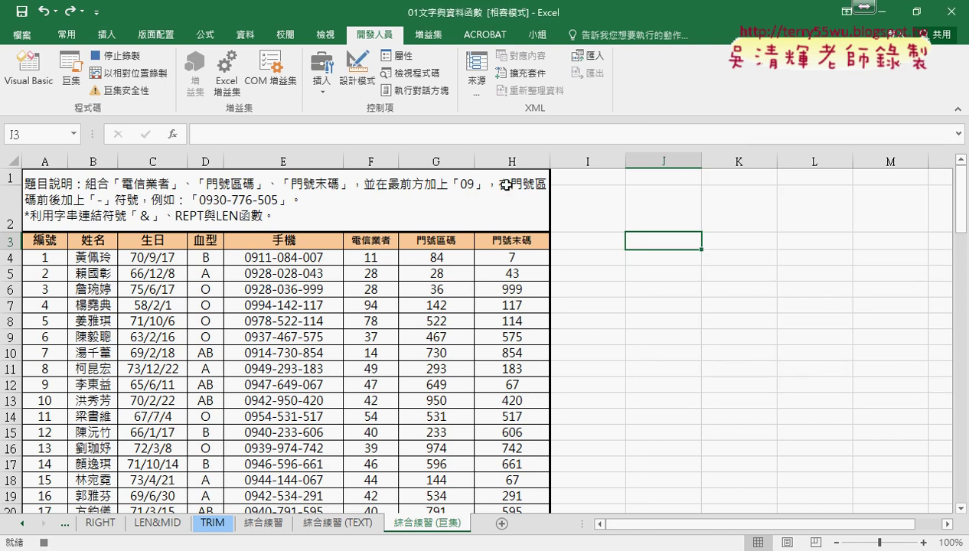
# Recommit E4's formula, fill it down all 100 rows, and stop the recording.
pyautogui.click(301, 259)
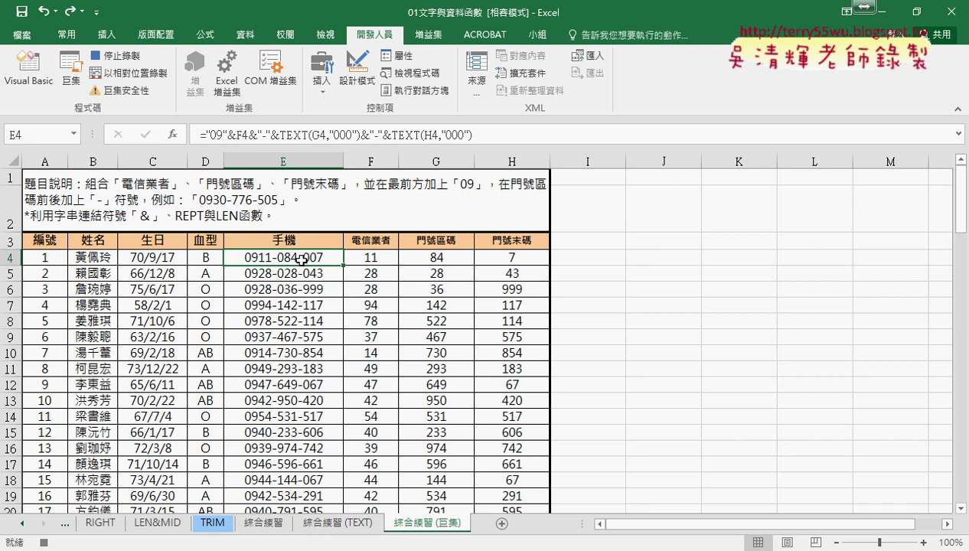
pyautogui.click(249, 134)
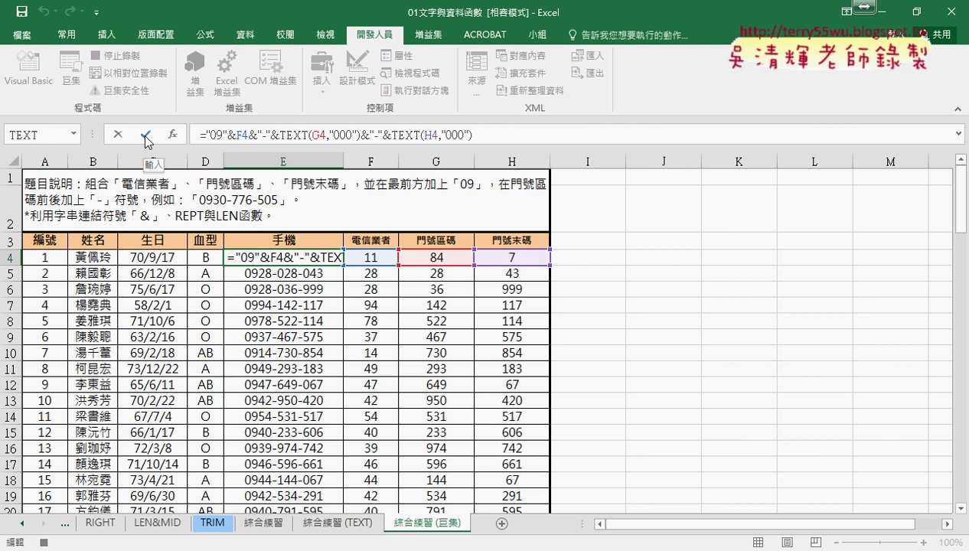
pyautogui.click(145, 135)
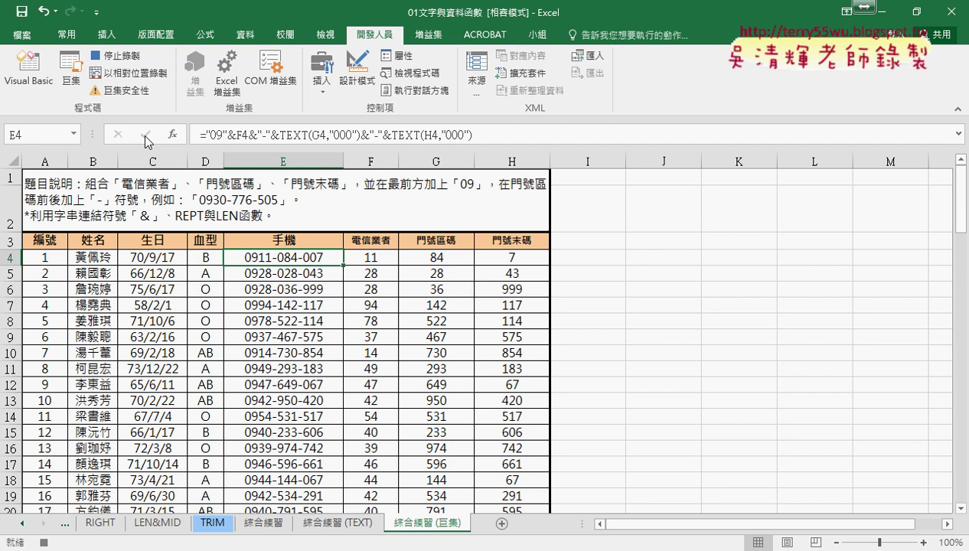
pyautogui.doubleClick(344, 266)
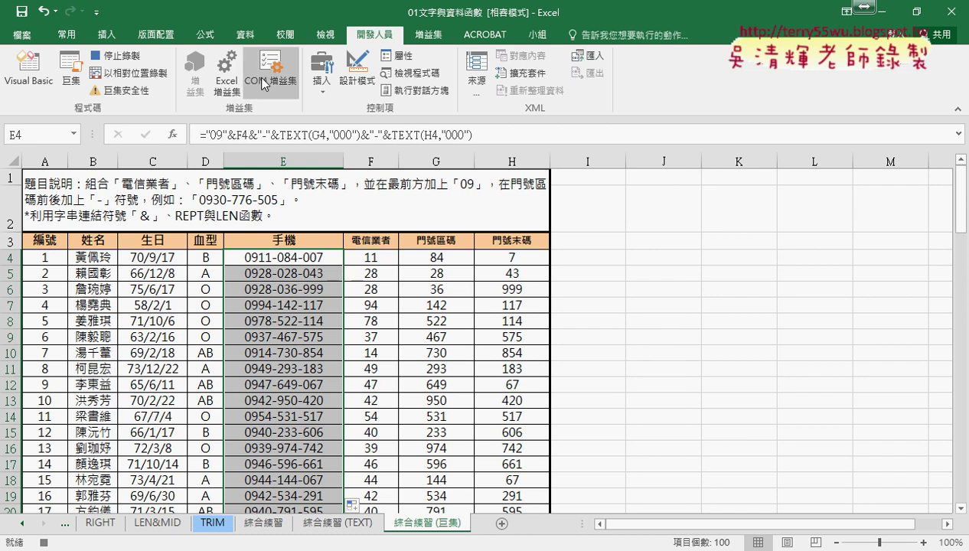
pyautogui.click(120, 62)
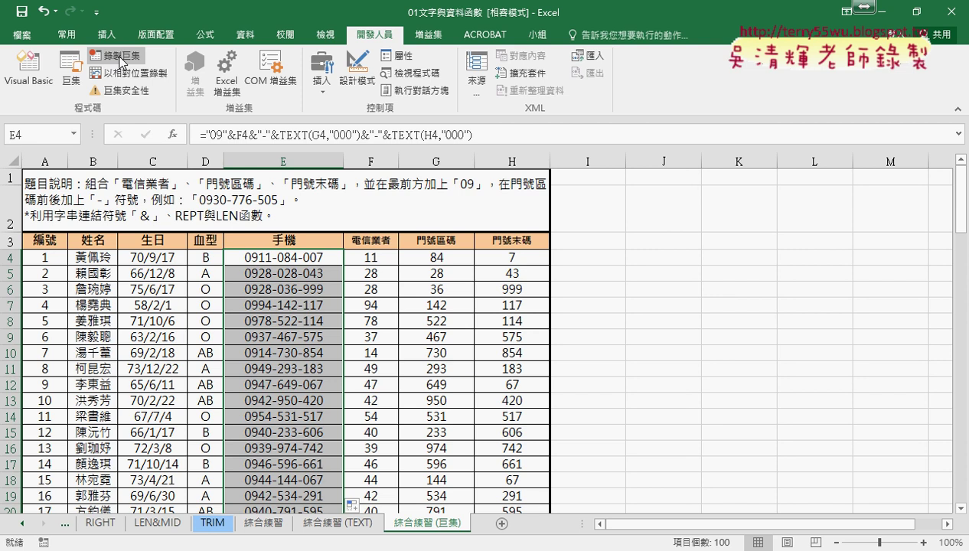
pyautogui.click(642, 255)
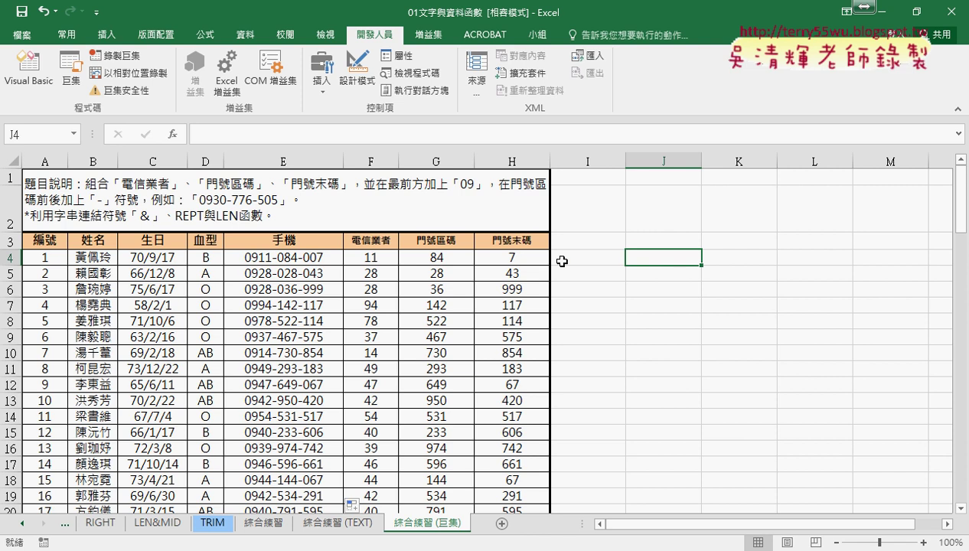
# Clear the phone numbers in E4:E103.
pyautogui.click(274, 260)
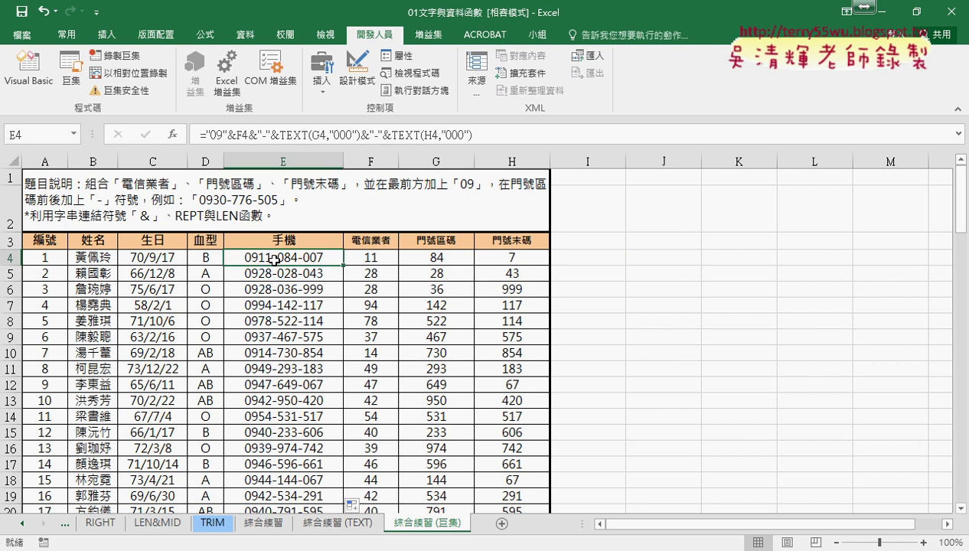
pyautogui.hotkey('ctrl', 'shift', 'Down')
pyautogui.hotkey('ctrl', 'BackSpace')
pyautogui.press('Delete')
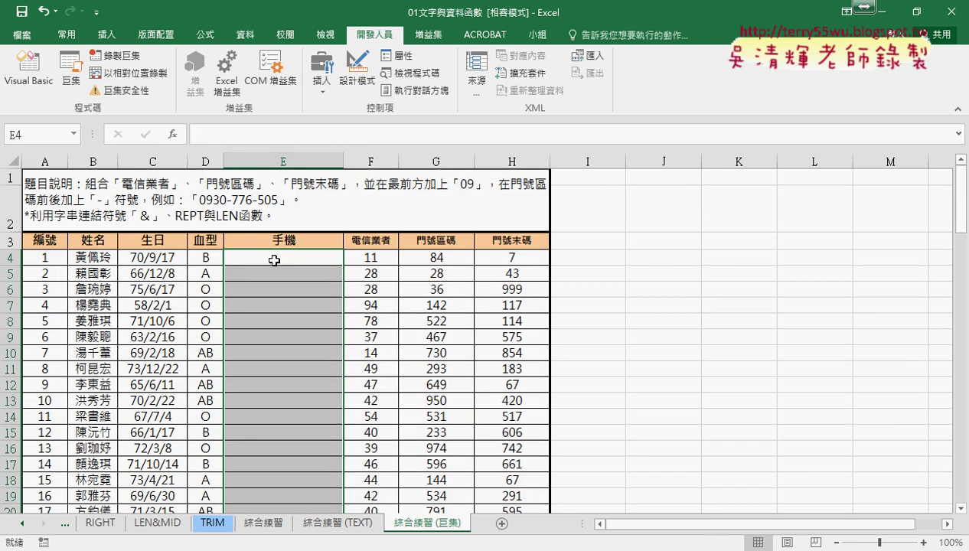
# Run the 手機號碼串接 macro from the Macros list to refill column E.
pyautogui.click(75, 72)
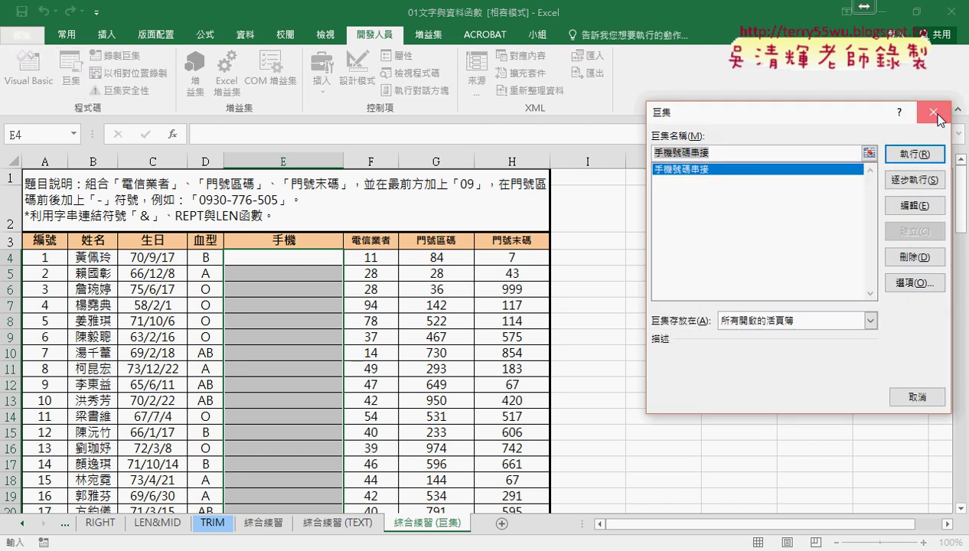
pyautogui.click(933, 113)
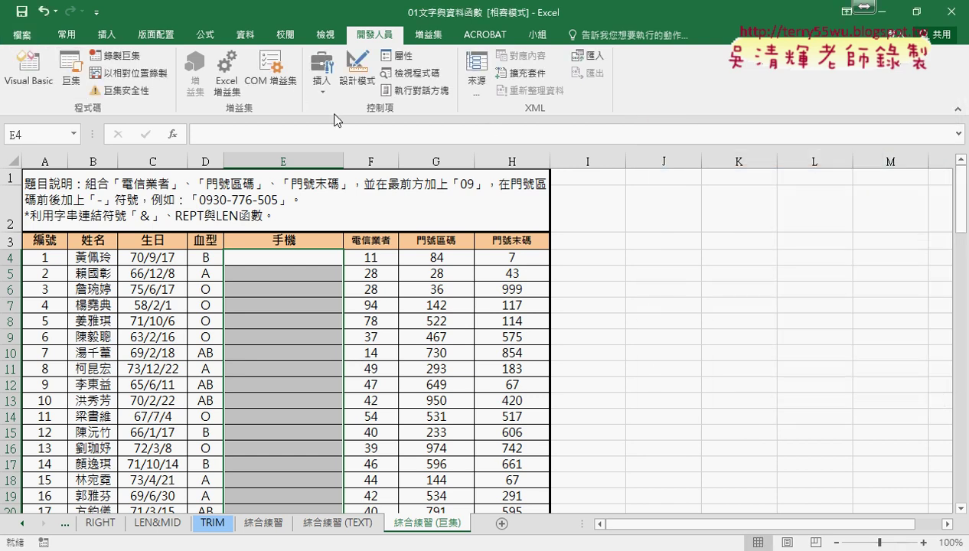
pyautogui.click(74, 74)
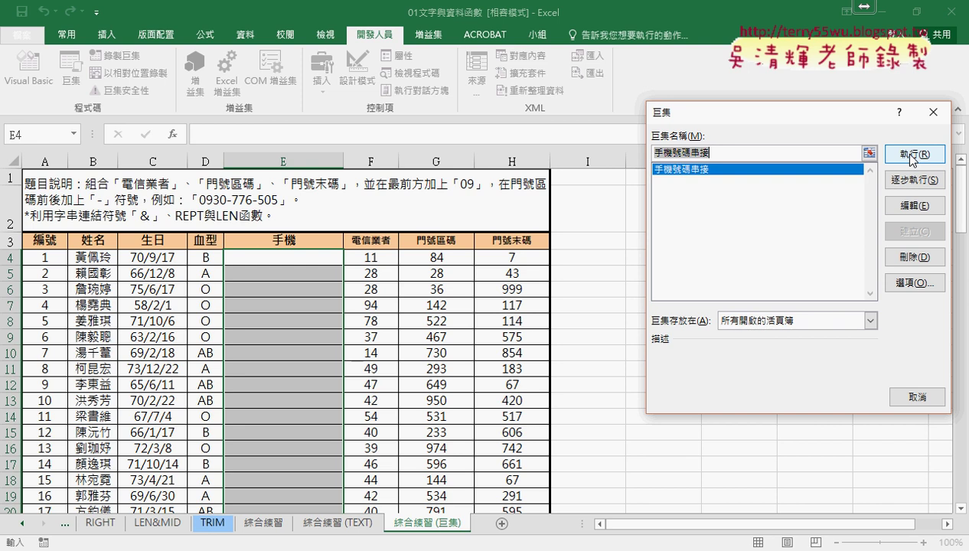
pyautogui.click(912, 160)
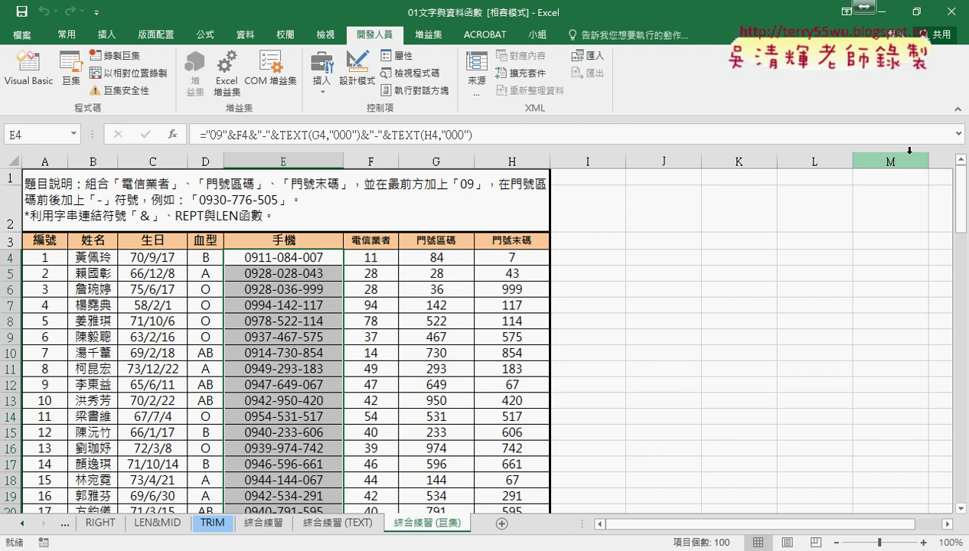
pyautogui.click(658, 246)
# Begin recording a new macro named 手機號碼清除, adapted from the pasted name 手機號碼串接.
pyautogui.click(115, 55)
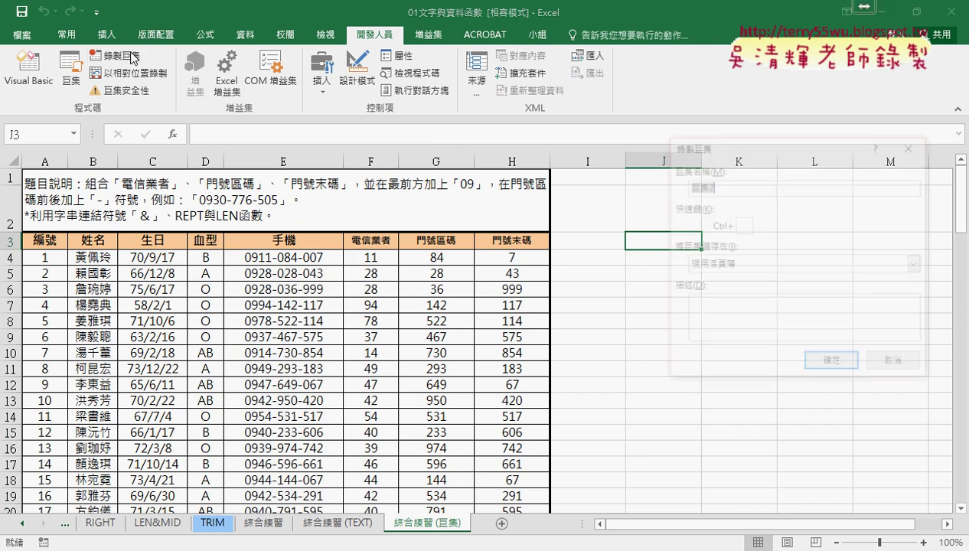
pyautogui.rightClick(705, 185)
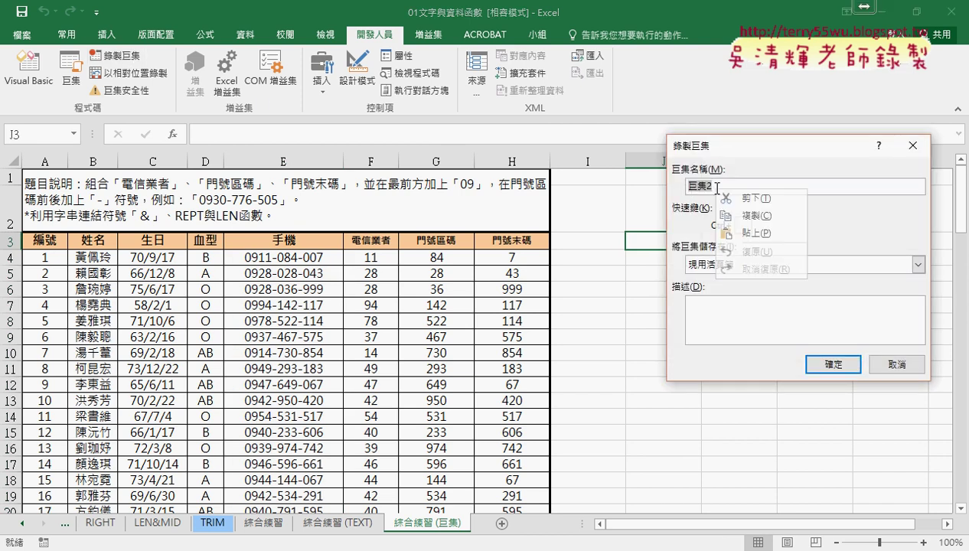
pyautogui.click(741, 234)
pyautogui.moveTo(742, 185); pyautogui.dragTo(726, 188)
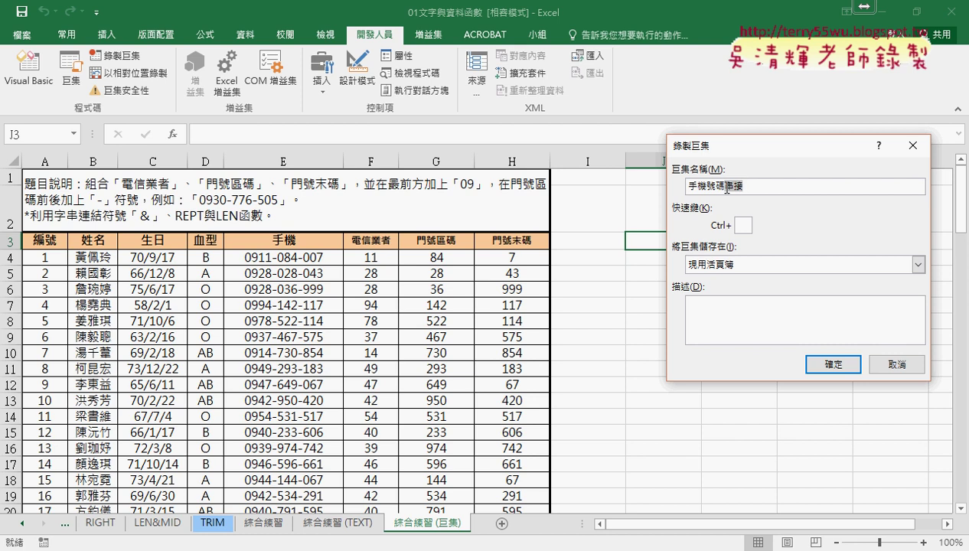
pyautogui.write('_-')
pyautogui.write('處理')
pyautogui.press('Return')
# Record 手機號碼清除 by deleting E4 down to the last phone number, then list the macros.
pyautogui.click(832, 366)
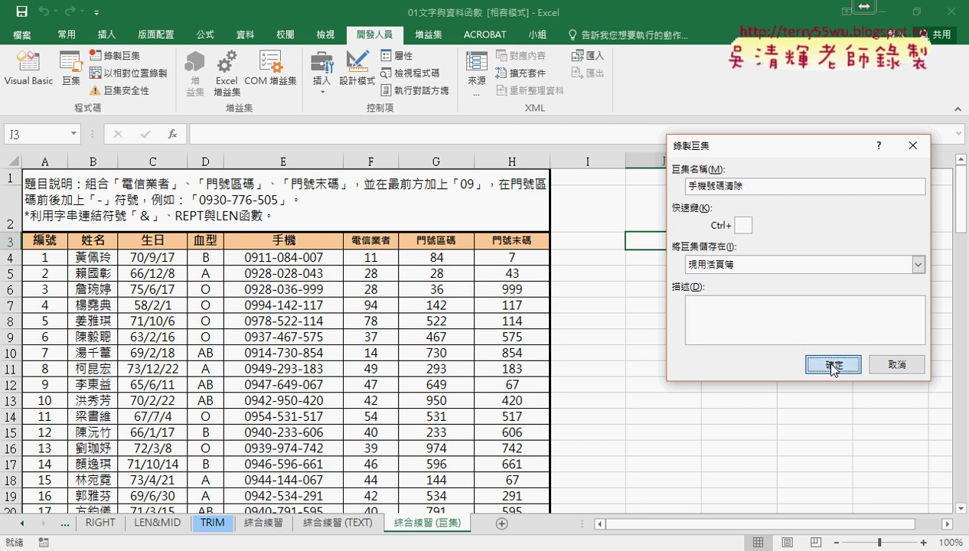
pyautogui.click(298, 258)
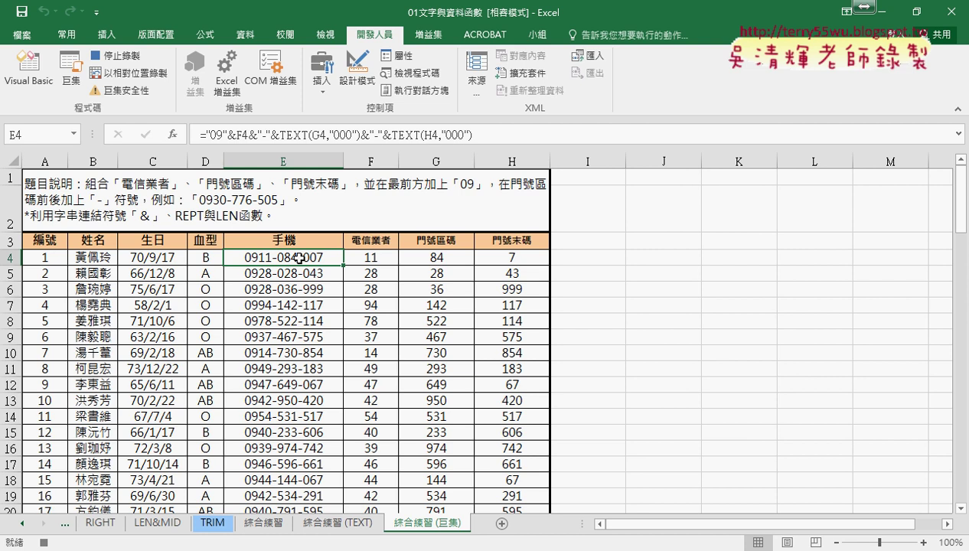
pyautogui.hotkey('ctrl', 'shift', 'Down')
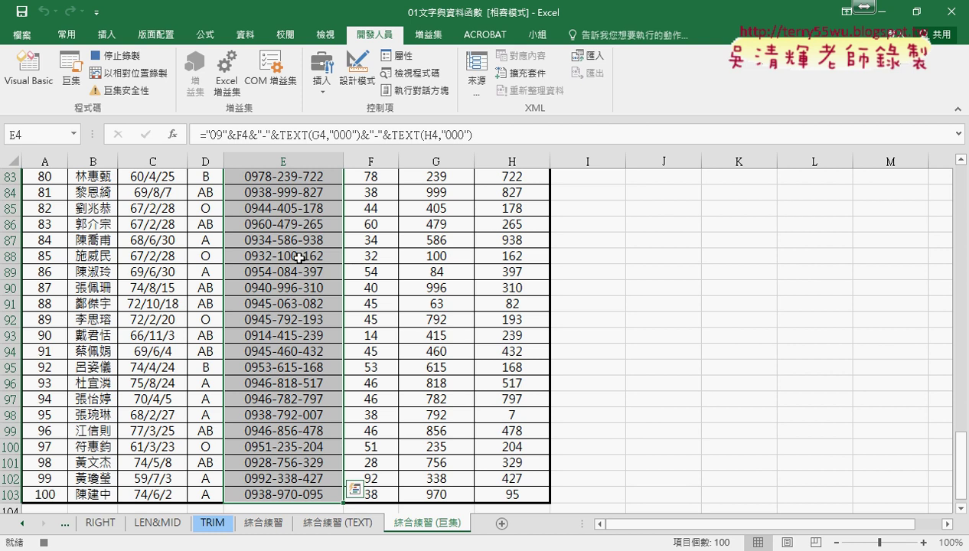
pyautogui.press('Delete')
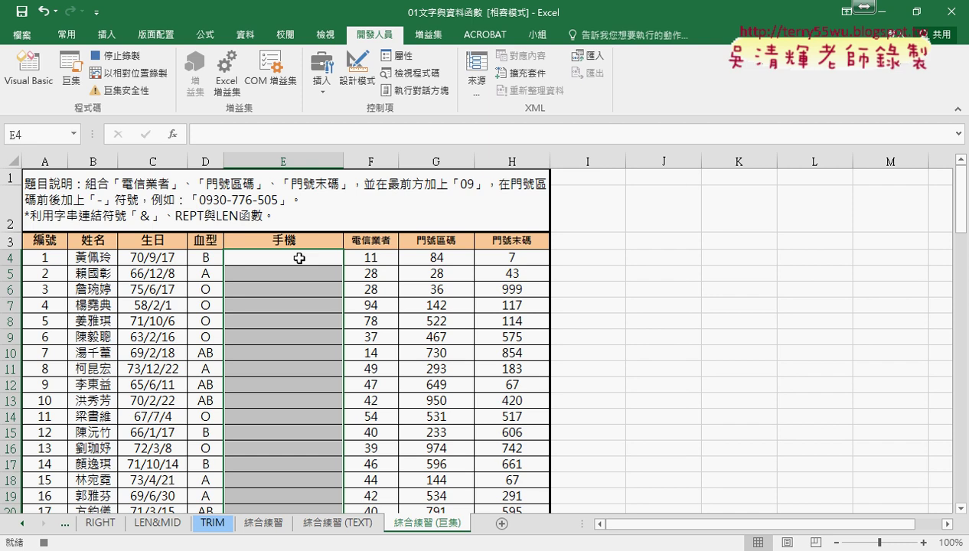
pyautogui.click(132, 58)
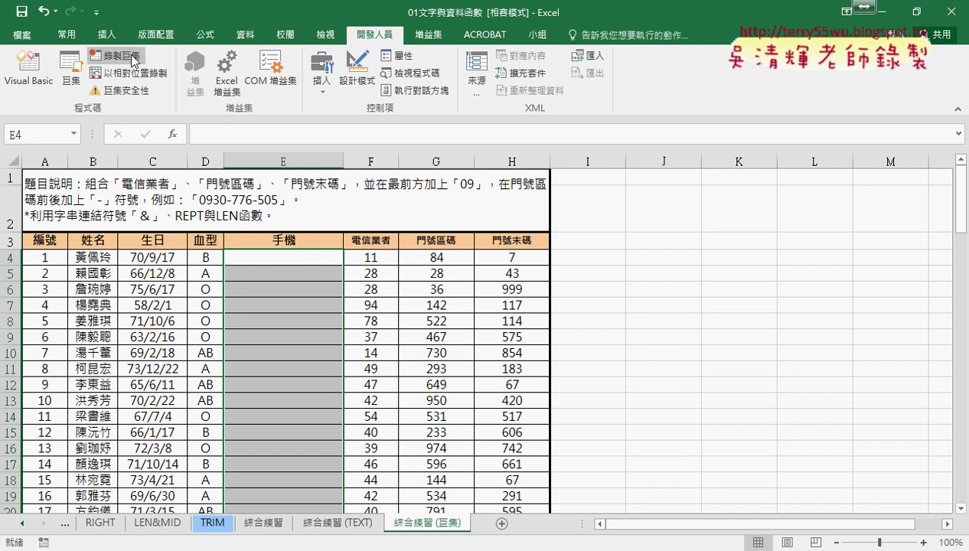
pyautogui.click(71, 83)
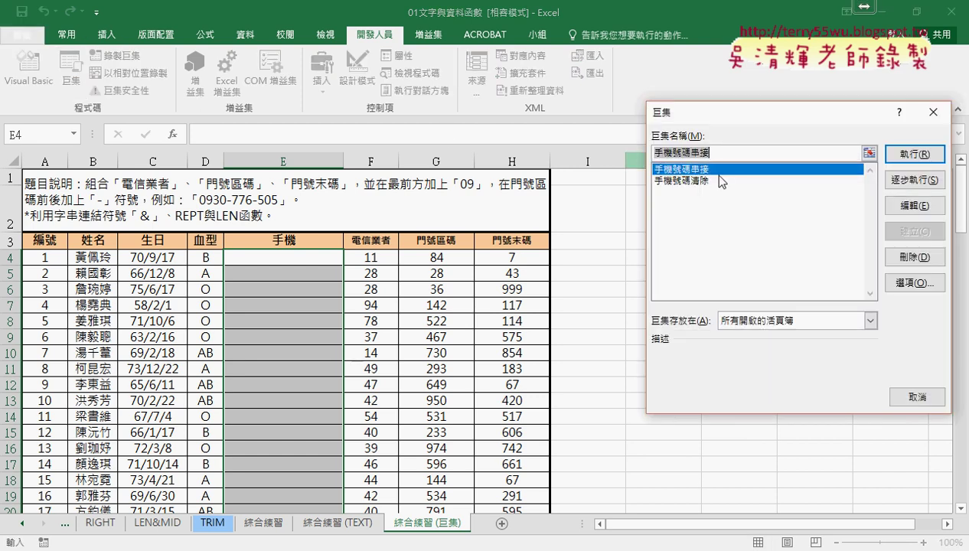
# Run 手機號碼串接 to refill column E, then run 手機號碼清除 to empty it.
pyautogui.click(910, 156)
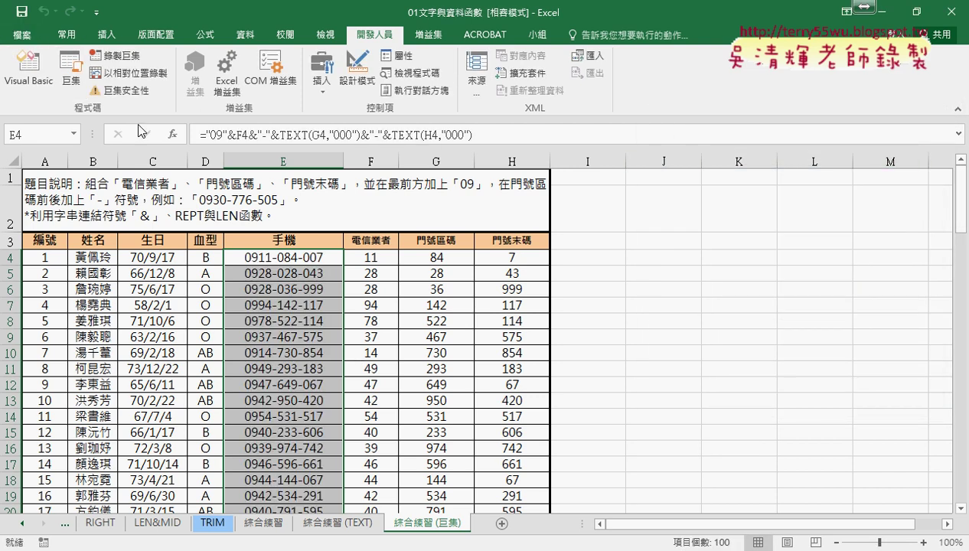
pyautogui.click(71, 73)
pyautogui.click(729, 181)
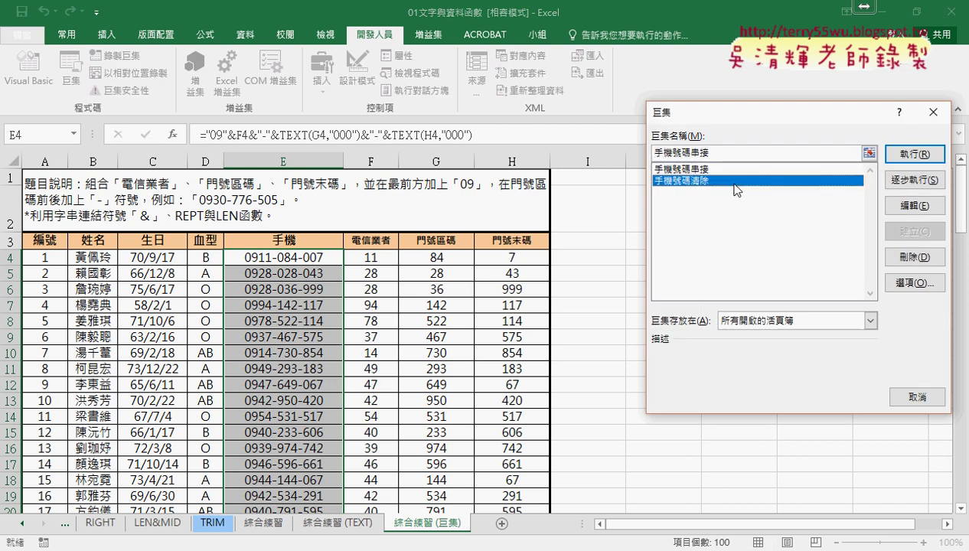
pyautogui.click(919, 155)
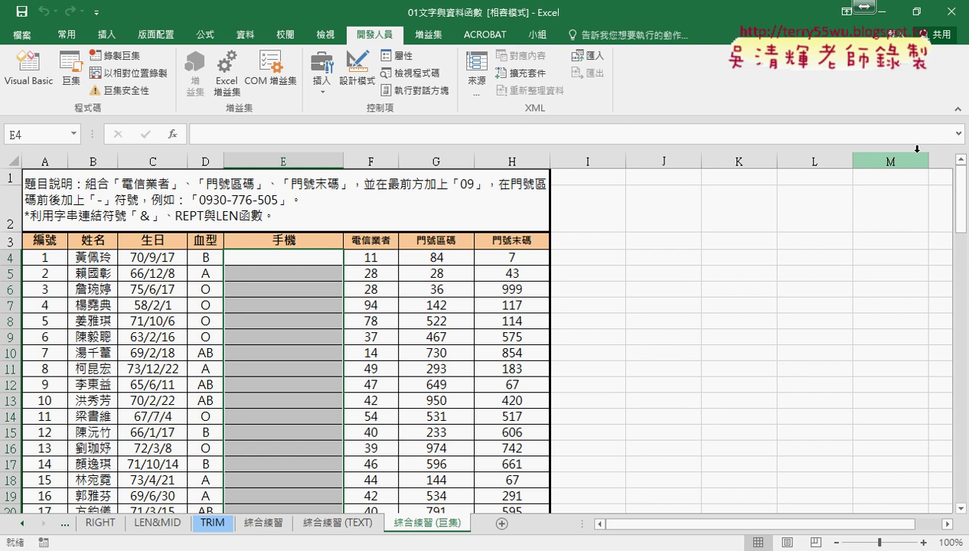
# Check the macro list once more and close it.
pyautogui.click(70, 73)
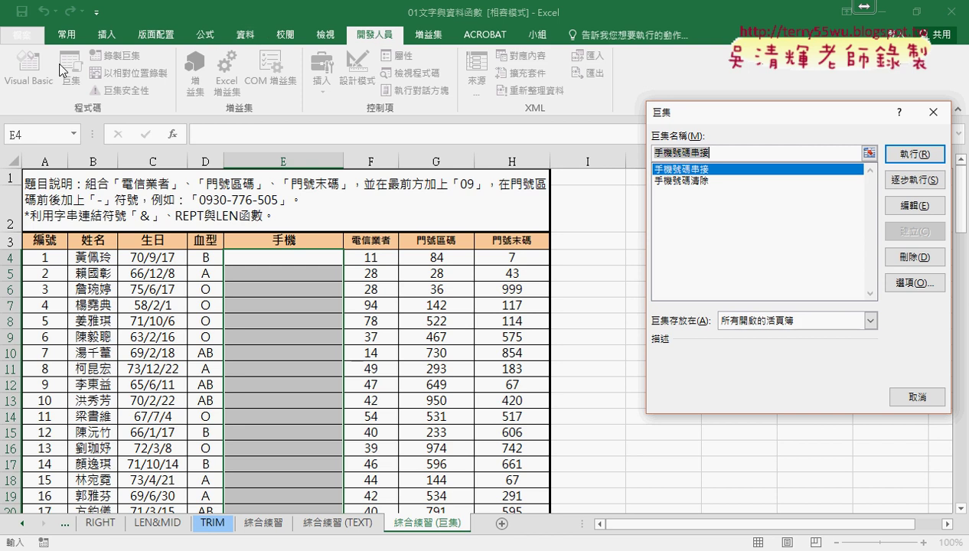
pyautogui.click(932, 114)
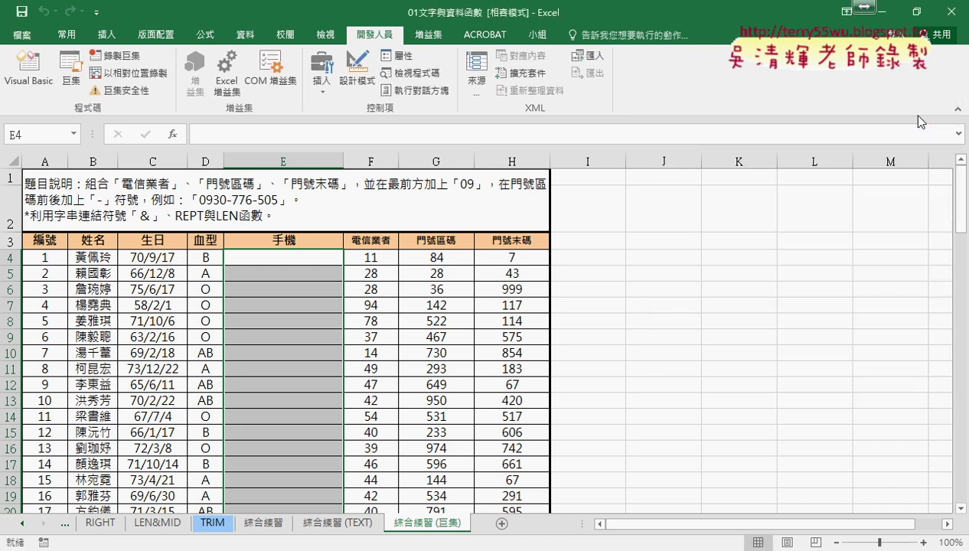
pyautogui.click(329, 99)
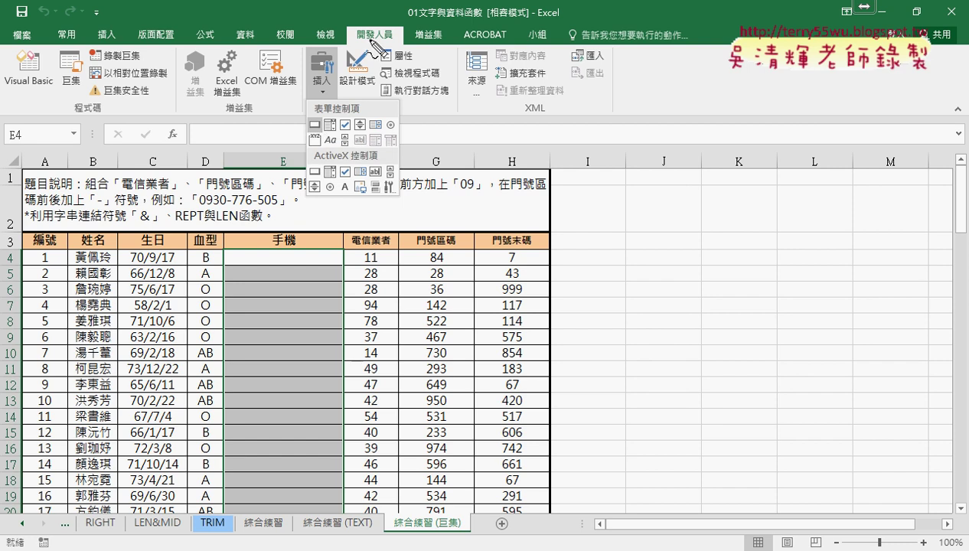
# Draw a Form Controls button over columns I–J to the right of the table.
pyautogui.moveTo(354, 44); pyautogui.dragTo(406, 42)
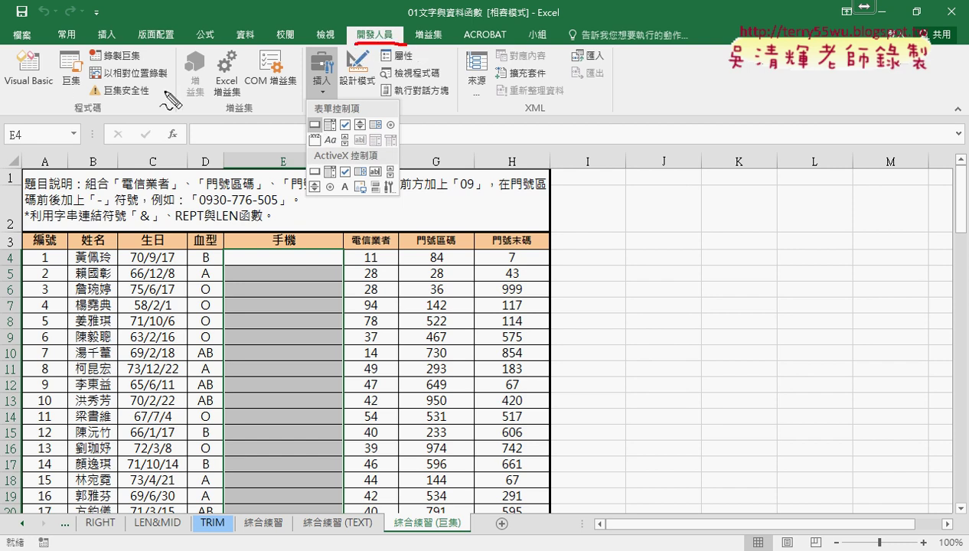
pyautogui.moveTo(307, 98); pyautogui.dragTo(310, 97)
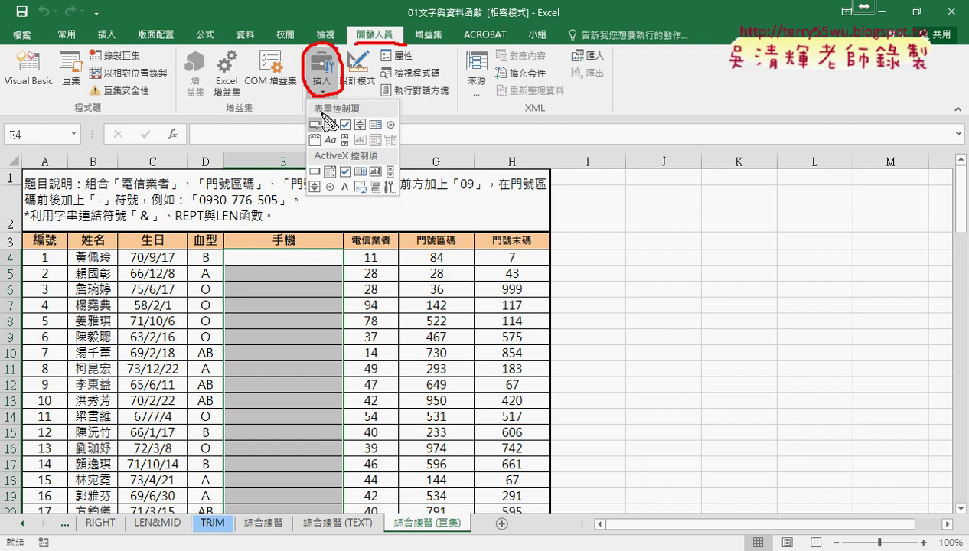
pyautogui.moveTo(318, 119); pyautogui.dragTo(322, 137)
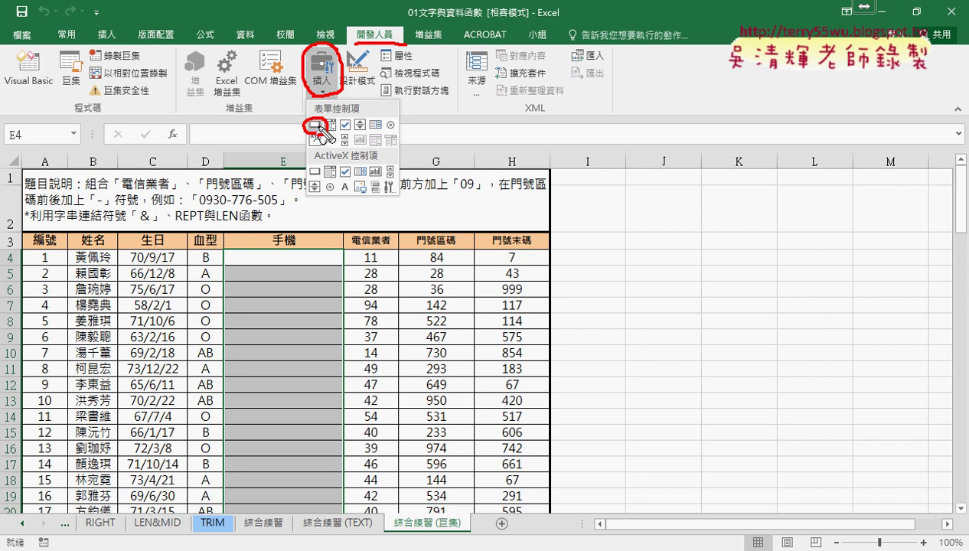
pyautogui.press('Escape')
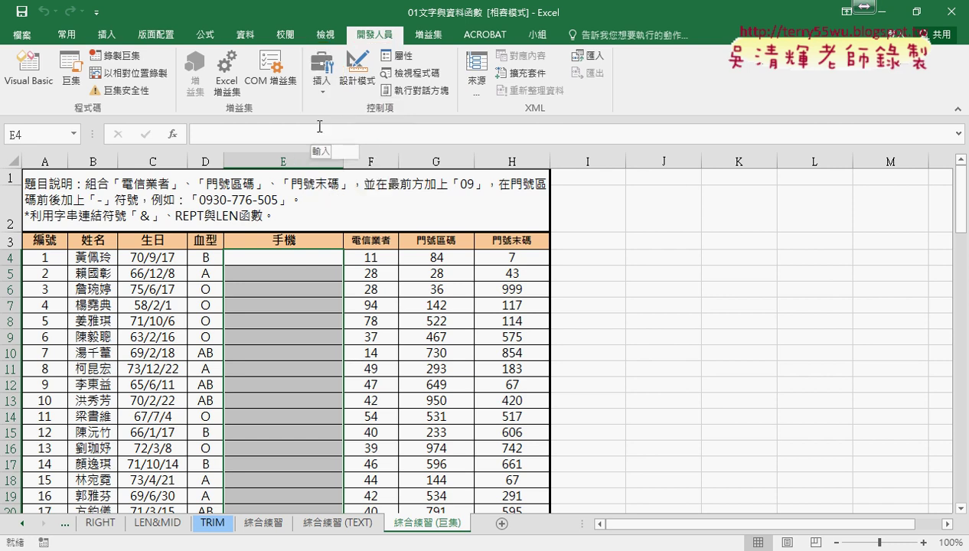
pyautogui.click(325, 93)
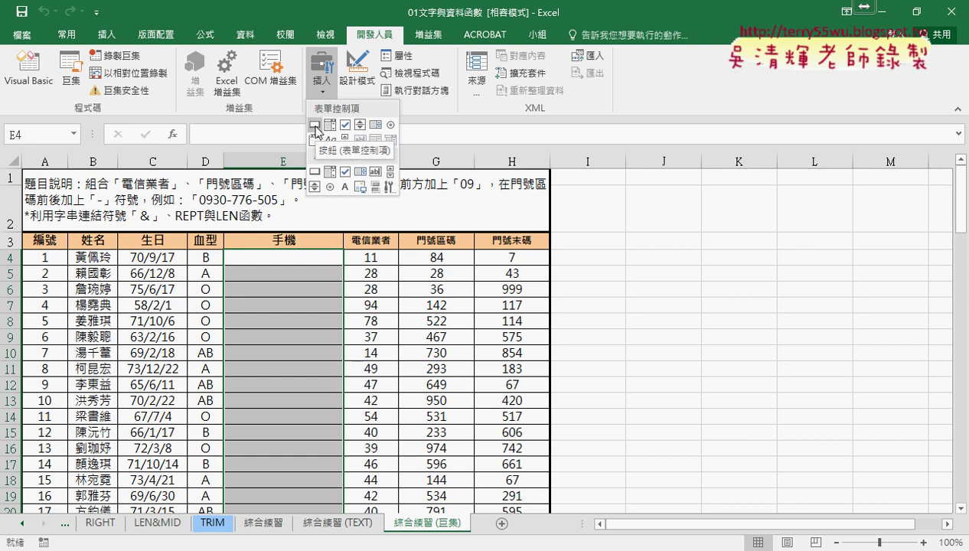
pyautogui.click(315, 125)
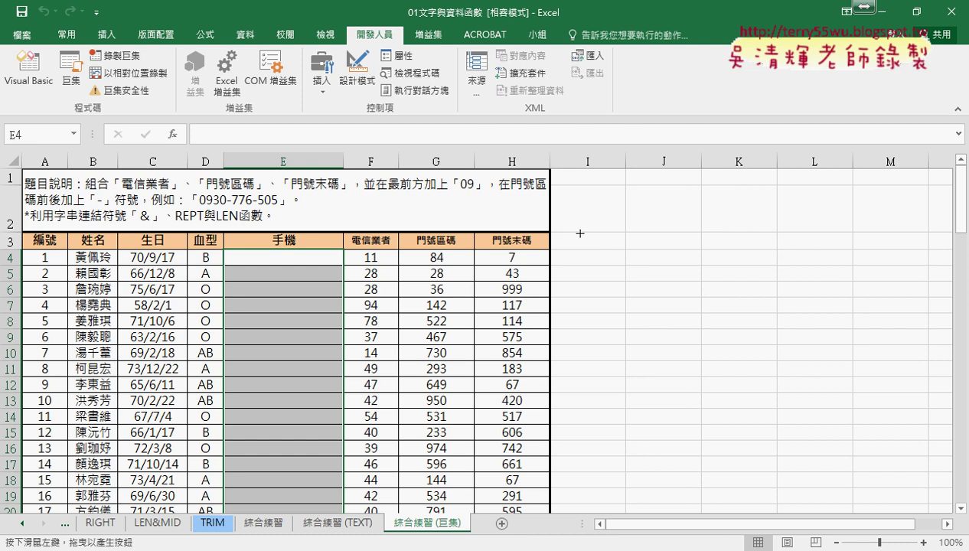
pyautogui.moveTo(578, 237); pyautogui.dragTo(712, 273)
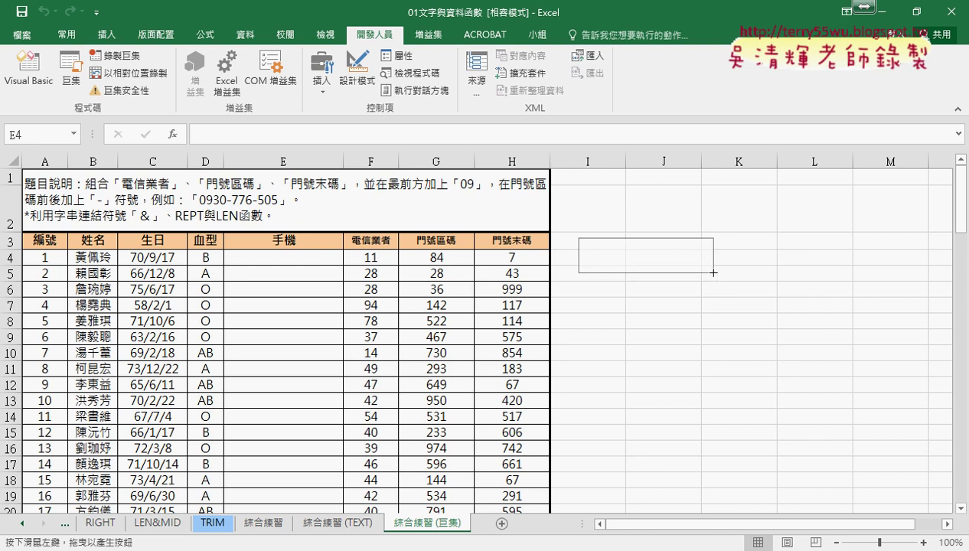
pyautogui.moveTo(712, 272)
pyautogui.mouseDown()
pyautogui.moveTo(798, 355)
pyautogui.moveTo(808, 317)
pyautogui.moveTo(782, 303)
pyautogui.mouseUp()
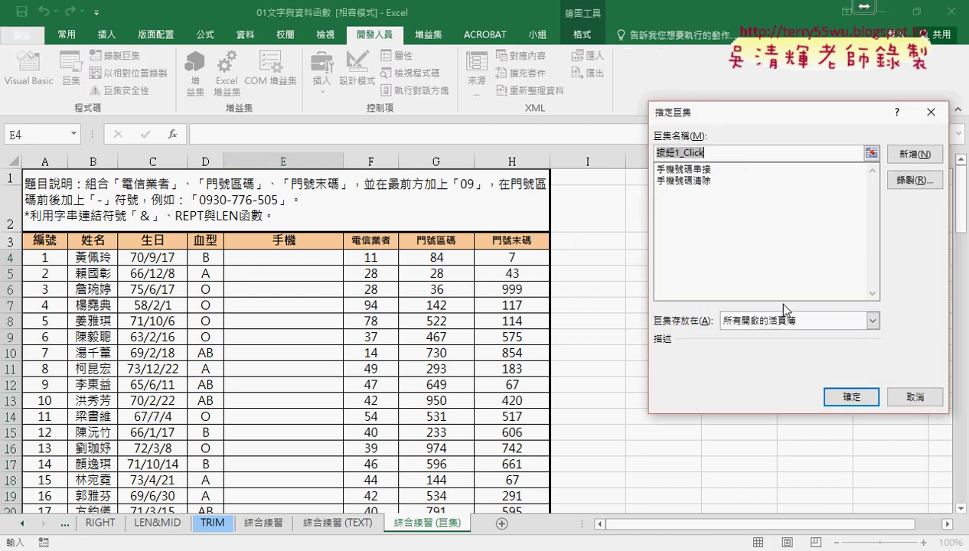
# Assign the 手機號碼串接 macro to the new button, copying the macro name.
pyautogui.click(709, 170)
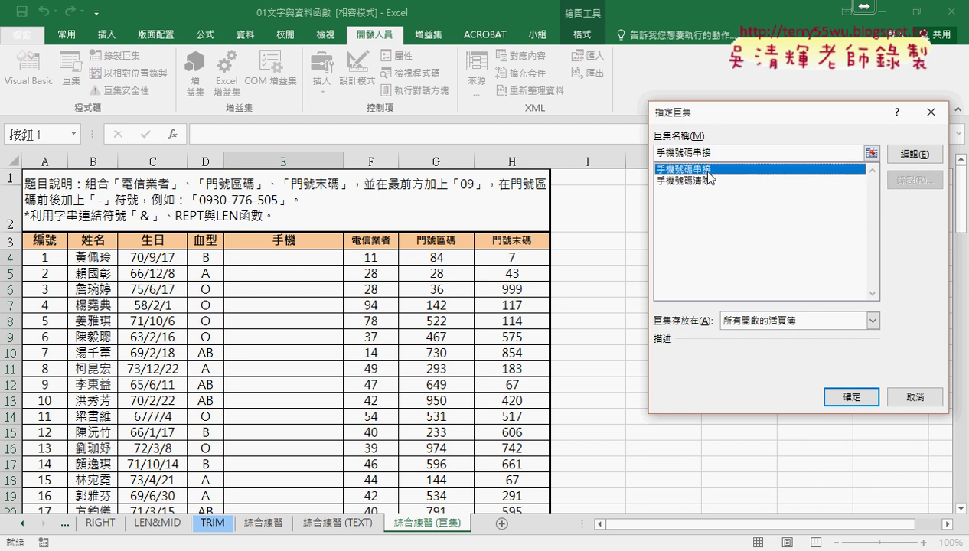
pyautogui.moveTo(707, 153); pyautogui.dragTo(648, 153)
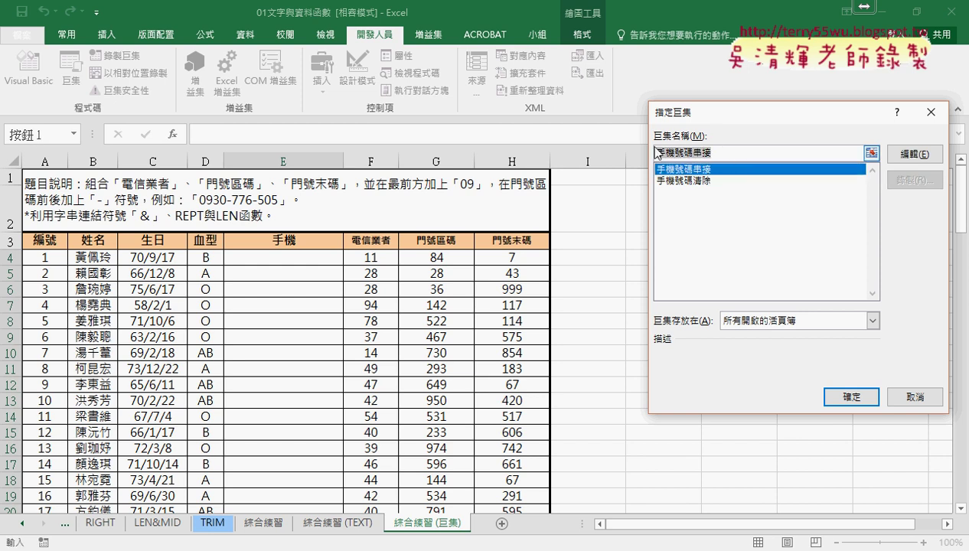
pyautogui.rightClick(703, 155)
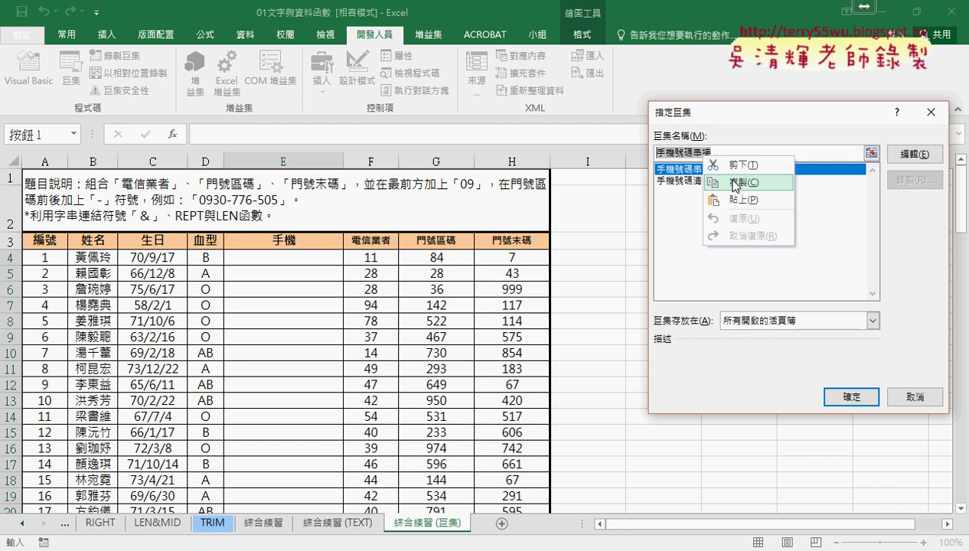
pyautogui.click(734, 185)
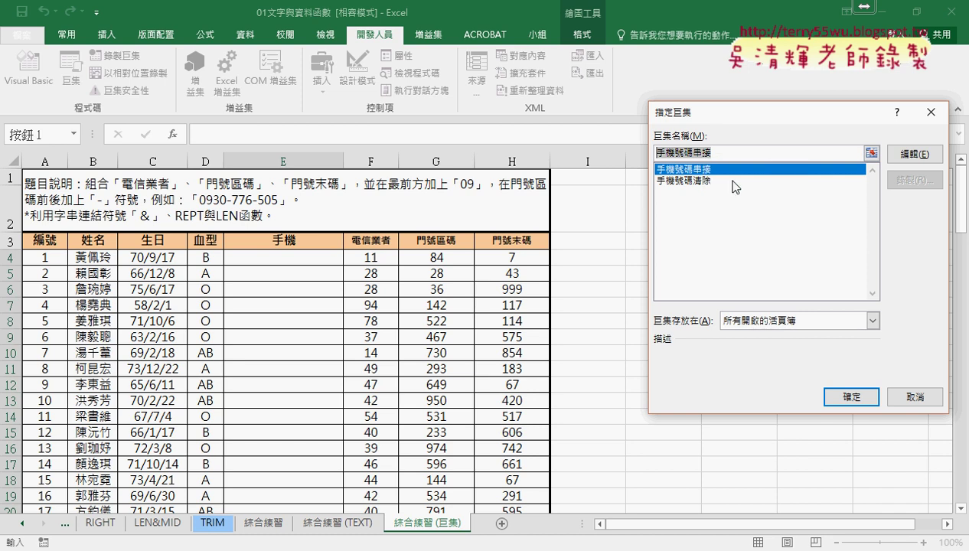
pyautogui.click(851, 397)
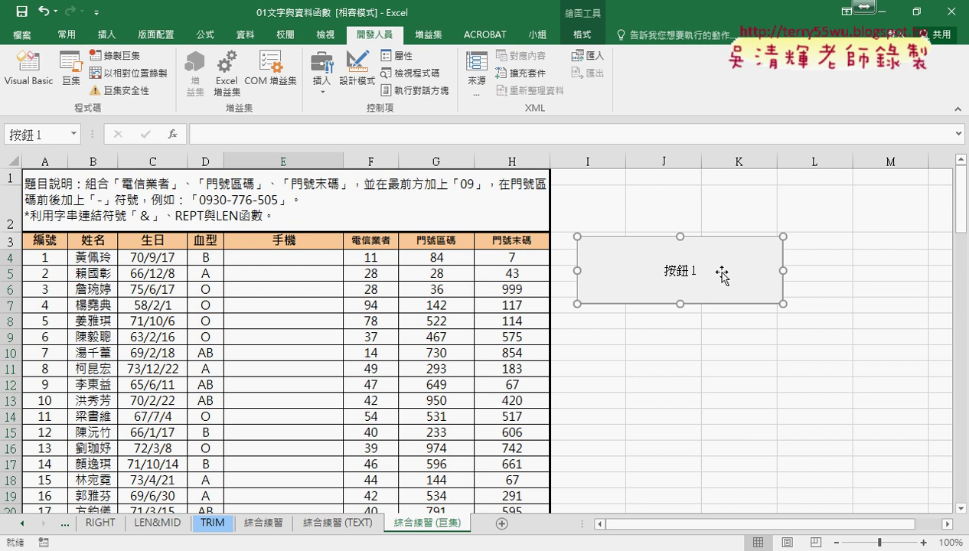
# Change the button's caption to 手機號碼串接.
pyautogui.click(670, 272)
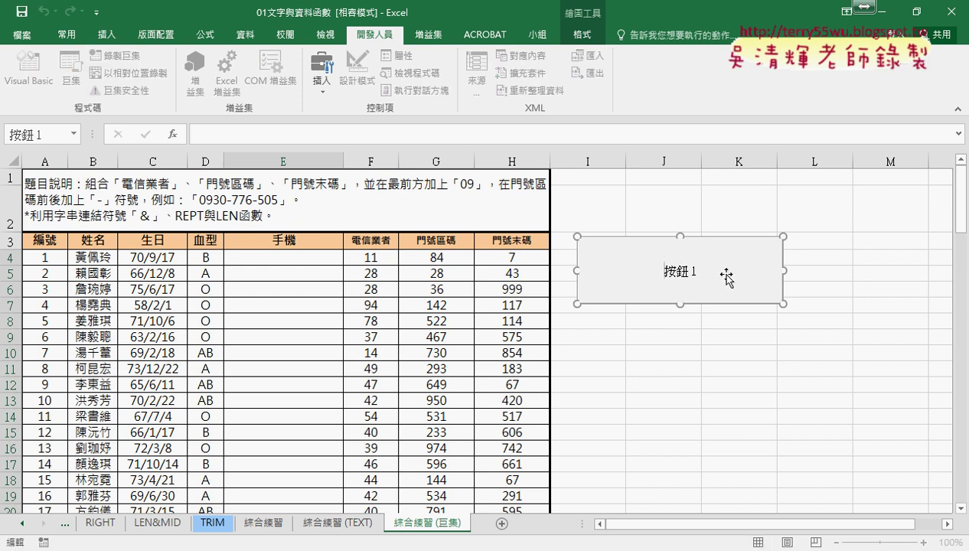
pyautogui.hotkey('ctrl', 'a')
pyautogui.press('Delete')
pyautogui.write('手機號碼串接')
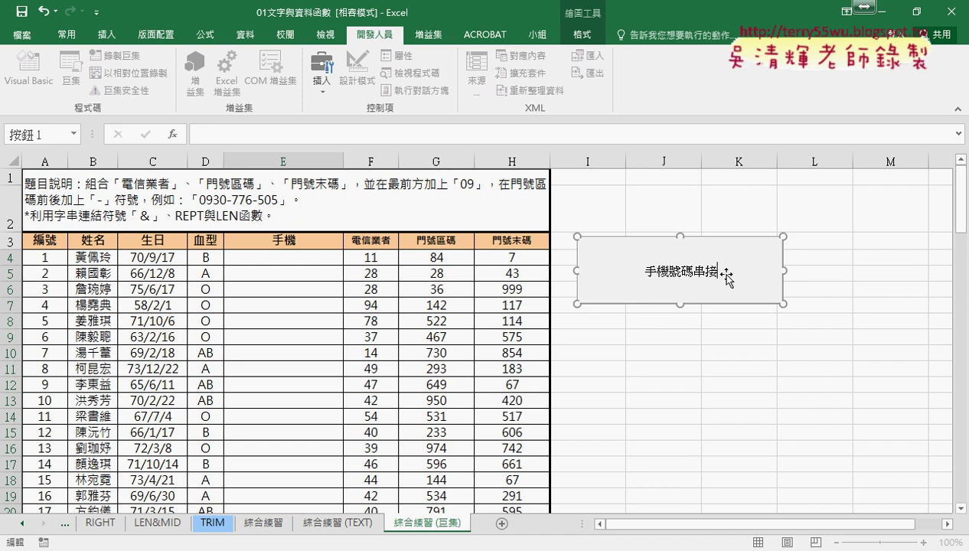
pyautogui.click(712, 352)
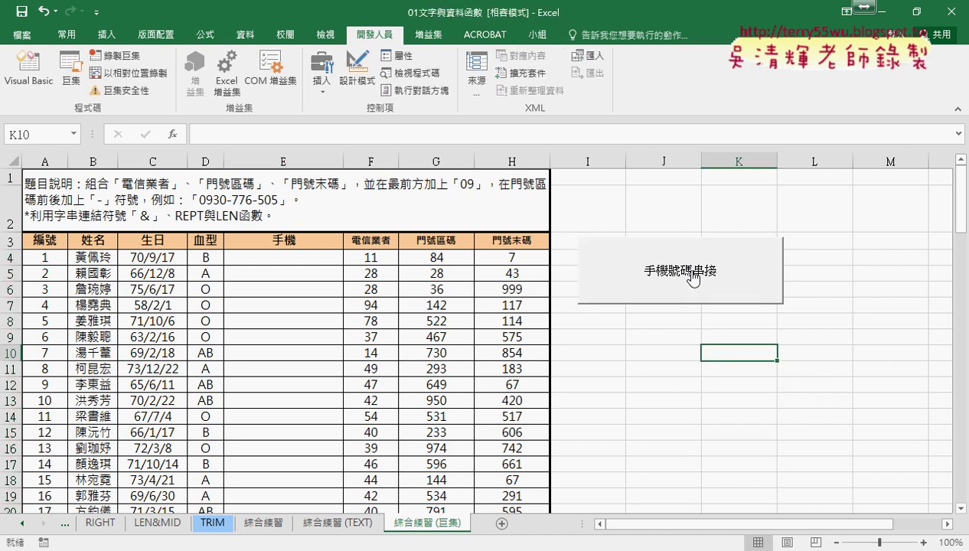
pyautogui.click(693, 277)
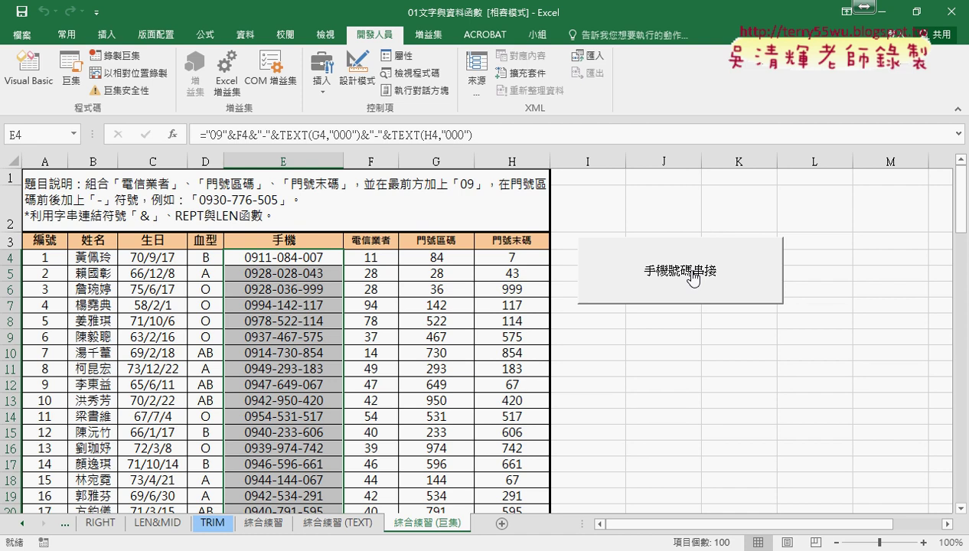
pyautogui.click(322, 72)
pyautogui.click(318, 125)
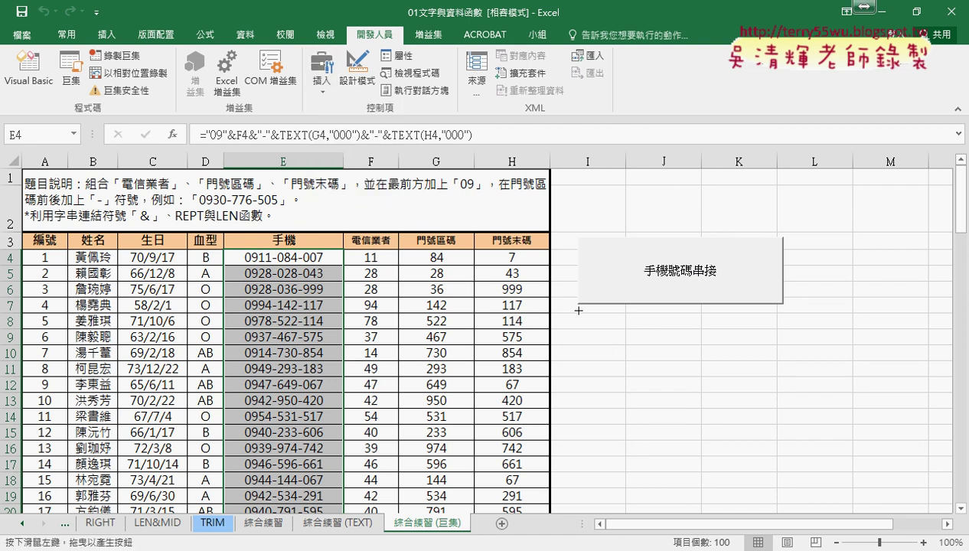
# Draw a second button below the first and assign it the 手機號碼清除 macro.
pyautogui.moveTo(580, 312); pyautogui.dragTo(773, 385)
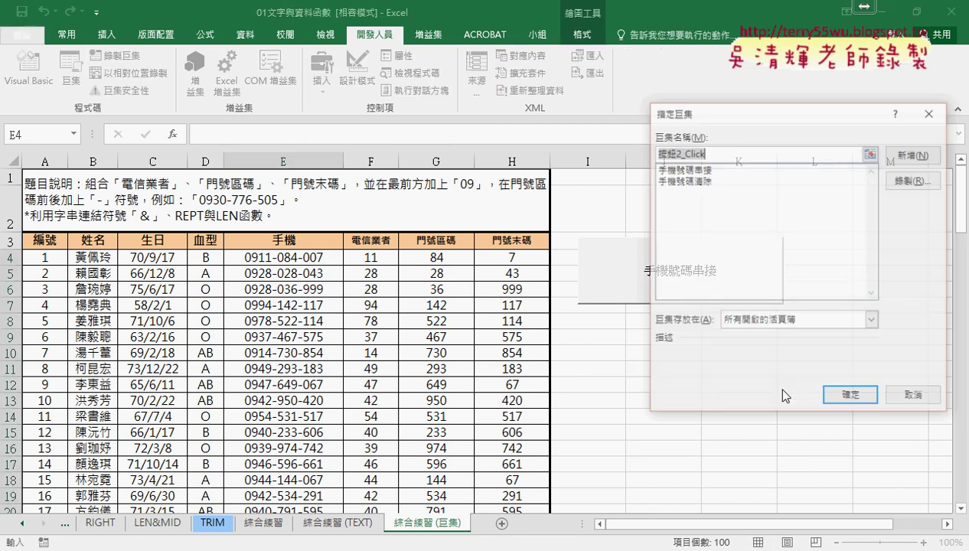
pyautogui.click(684, 181)
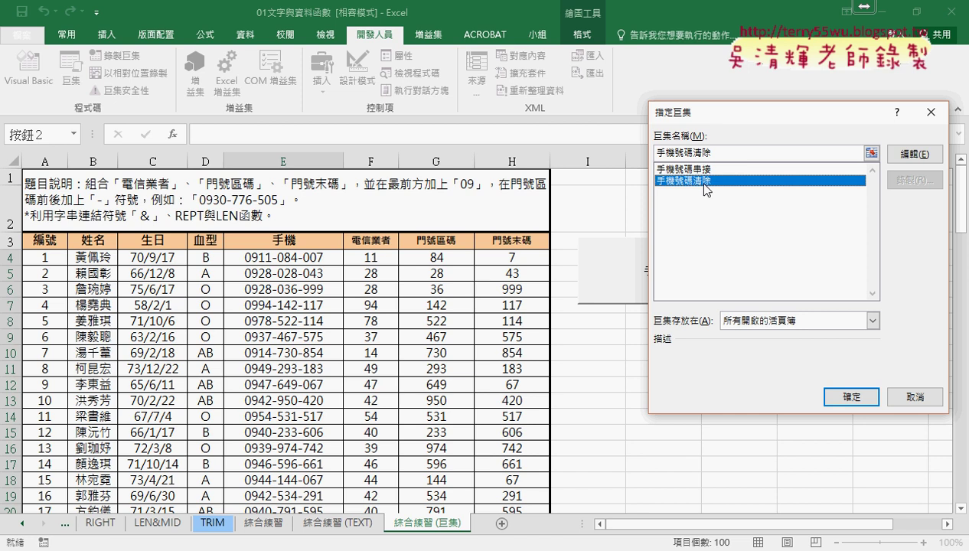
pyautogui.moveTo(713, 153); pyautogui.dragTo(639, 153)
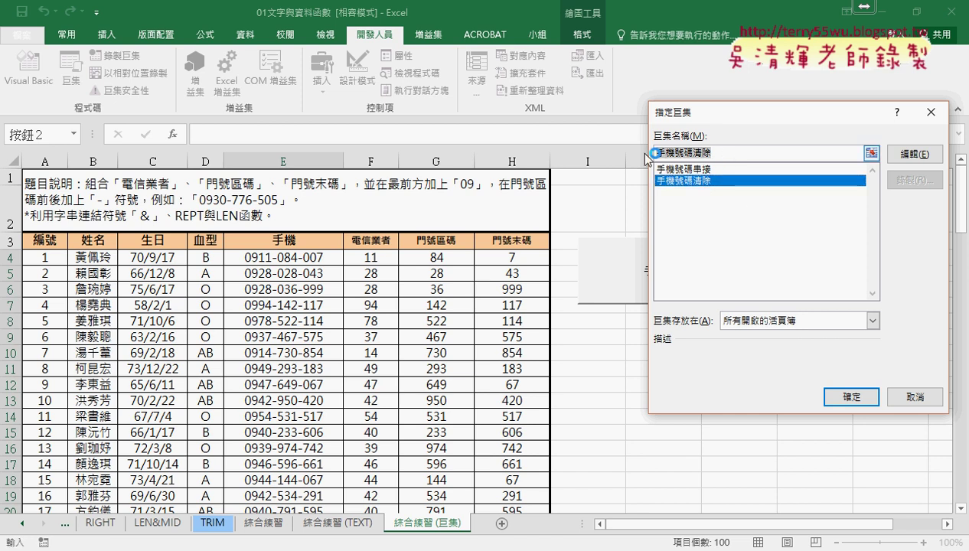
pyautogui.rightClick(693, 158)
pyautogui.click(715, 184)
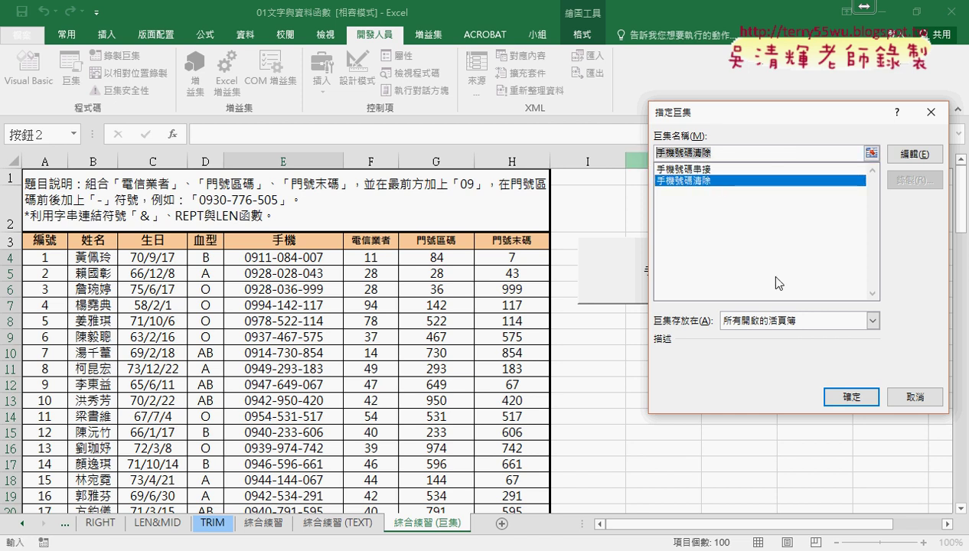
pyautogui.click(850, 397)
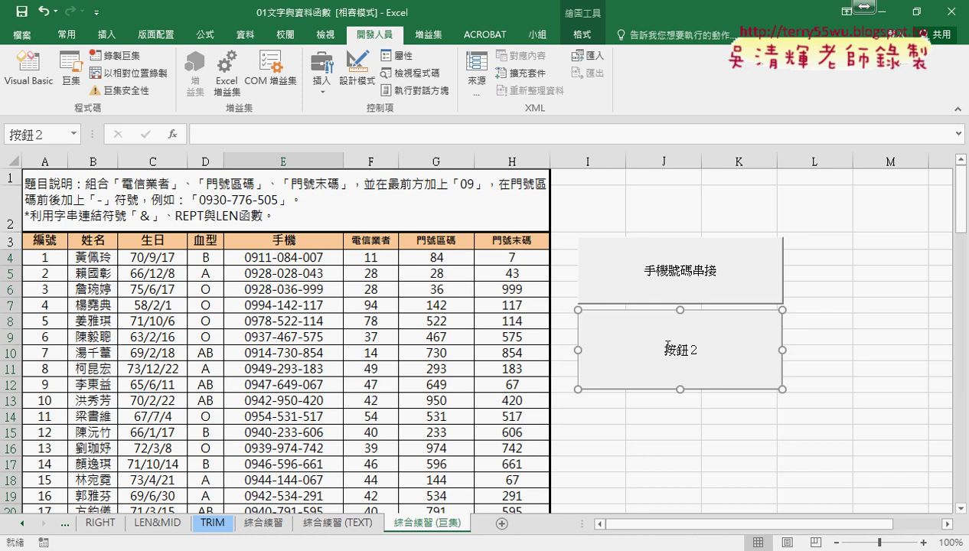
# Caption the second button 手機號碼清除.
pyautogui.press('Delete')
pyautogui.press('Delete')
pyautogui.press('Delete')
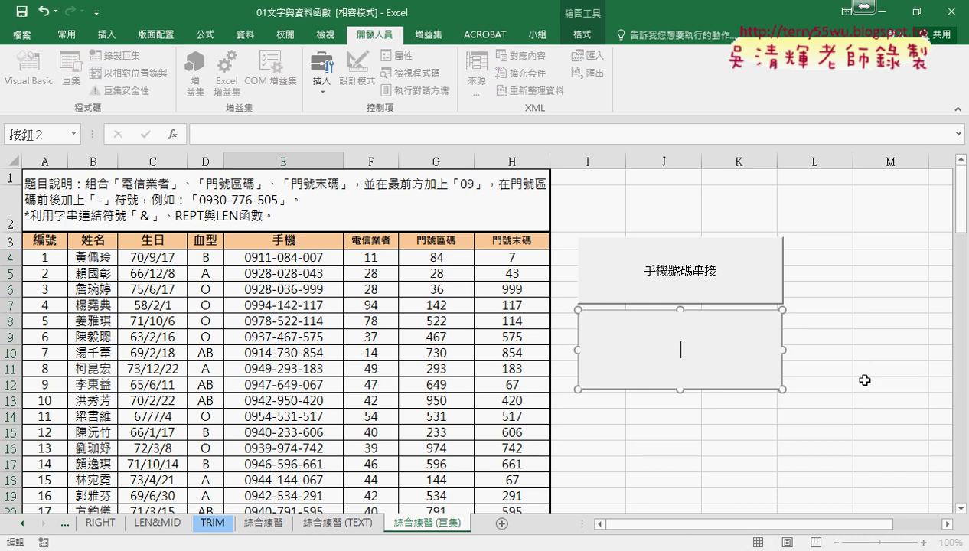
pyautogui.write('手機號碼清除')
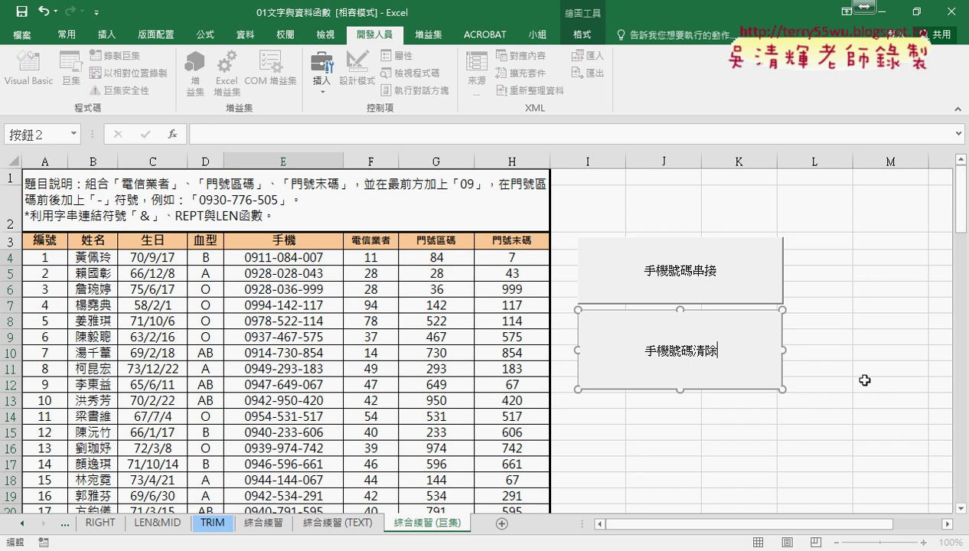
pyautogui.click(864, 380)
# Alternate the 手機號碼清除 and 手機號碼串接 buttons several times, ending with column E cleared.
pyautogui.click(694, 366)
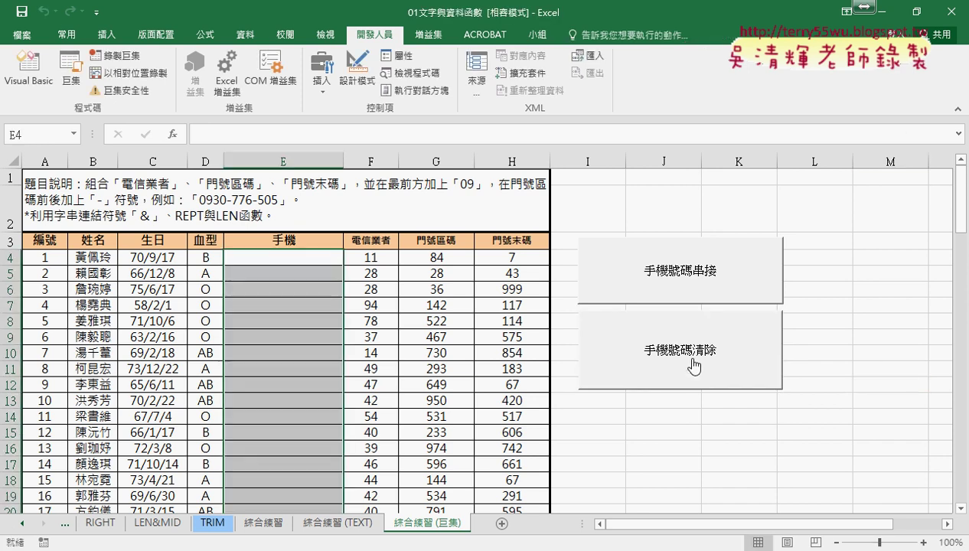
pyautogui.click(698, 277)
pyautogui.click(693, 343)
pyautogui.click(698, 283)
pyautogui.click(694, 344)
pyautogui.click(707, 292)
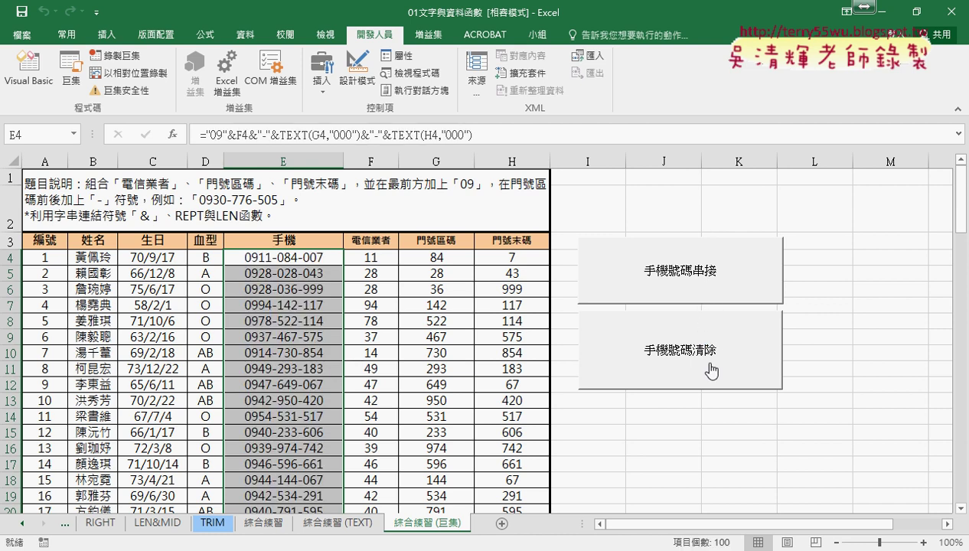
pyautogui.click(707, 350)
pyautogui.click(697, 283)
pyautogui.click(698, 322)
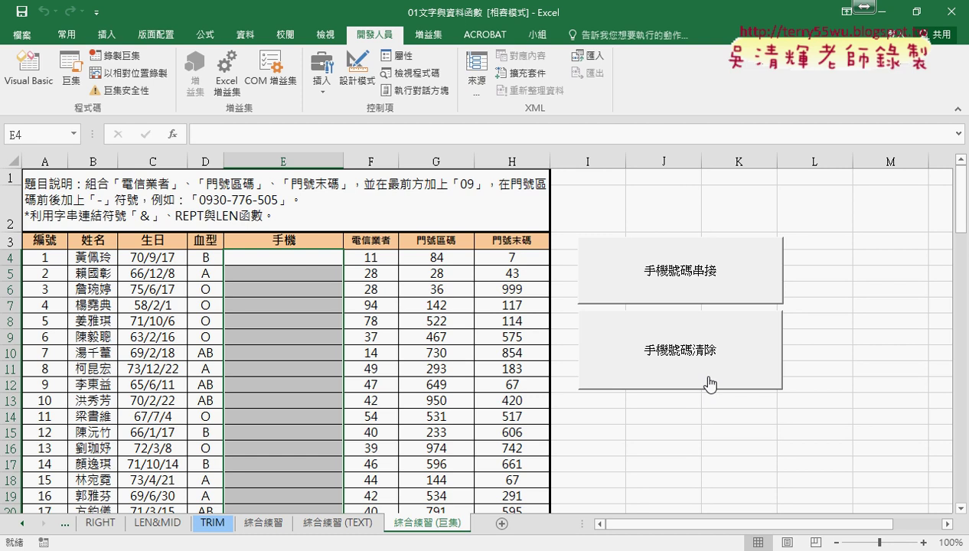
pyautogui.click(96, 13)
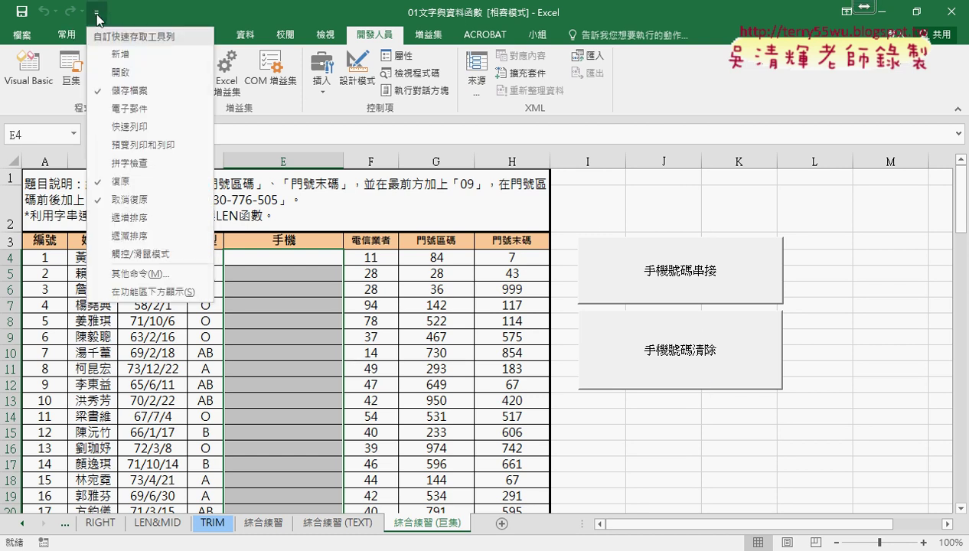
pyautogui.click(153, 274)
pyautogui.click(196, 182)
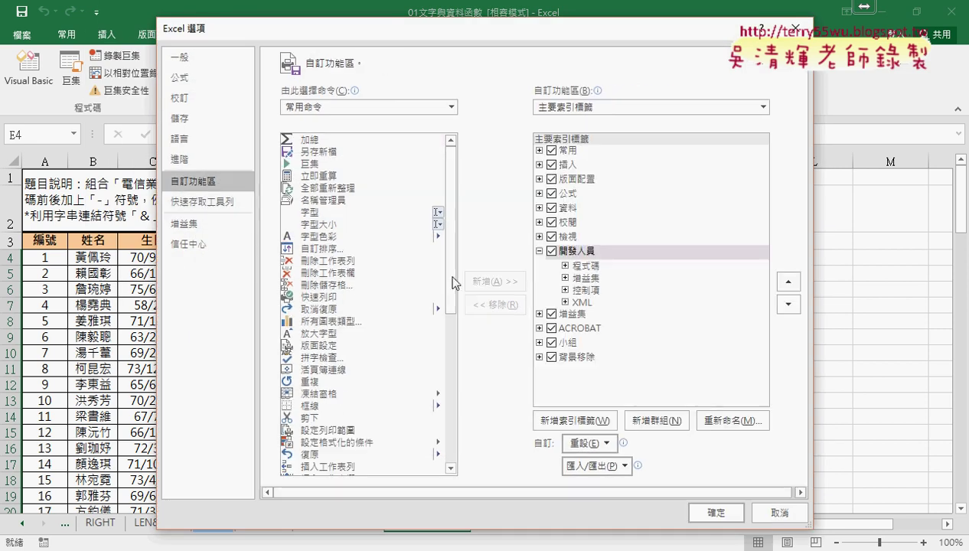
pyautogui.click(773, 510)
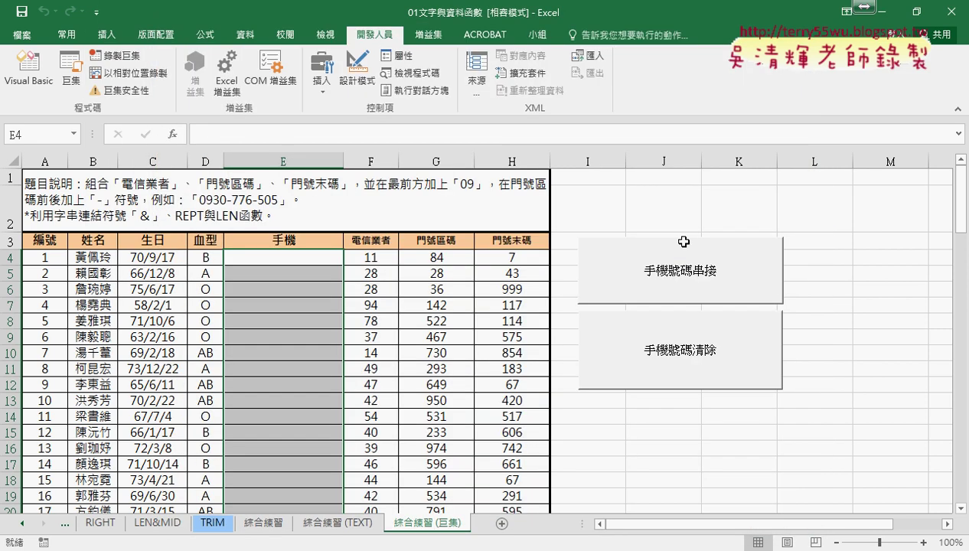
pyautogui.click(354, 525)
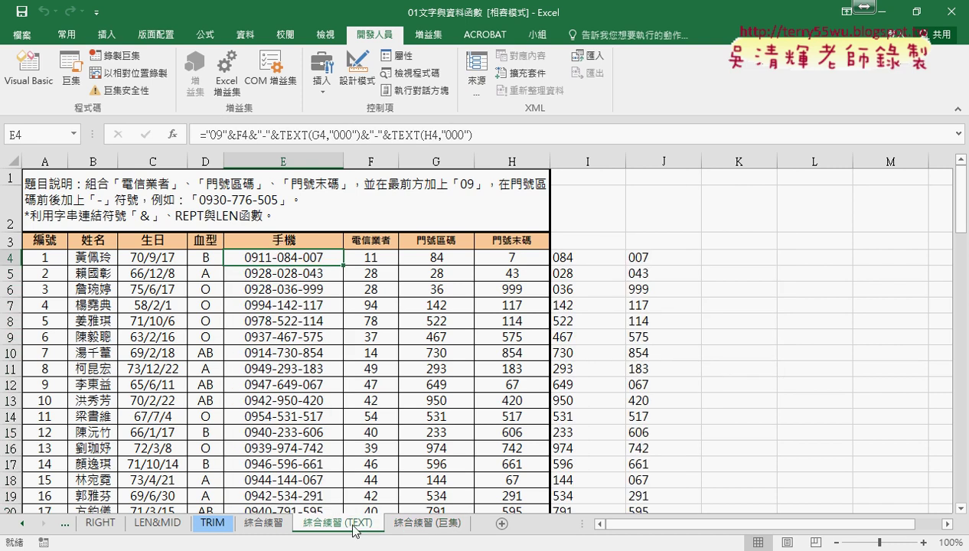
pyautogui.click(451, 525)
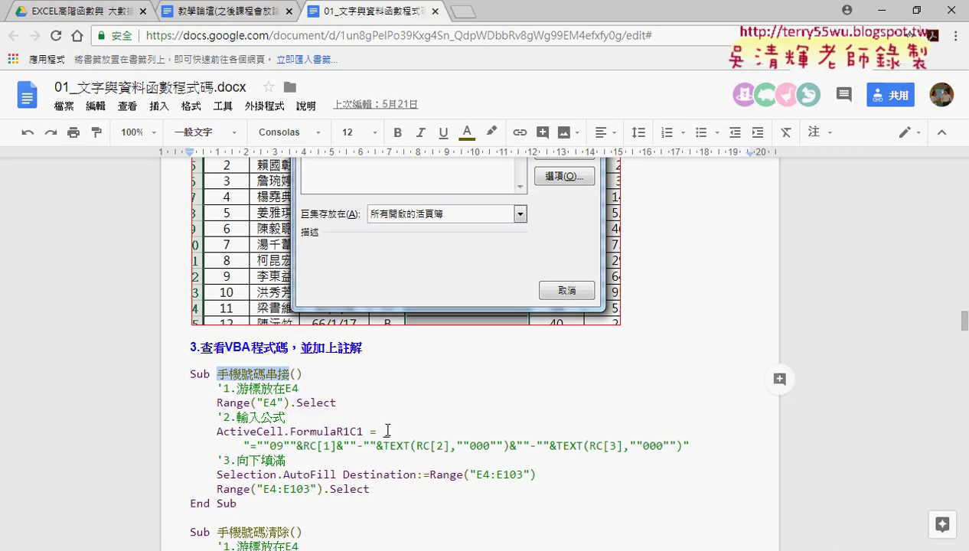
# Review the commented VBA for 手機號碼串接 and 手機號碼清除 in 01_文字與資料函數程式碼.docx.
pyautogui.doubleClick(441, 399)
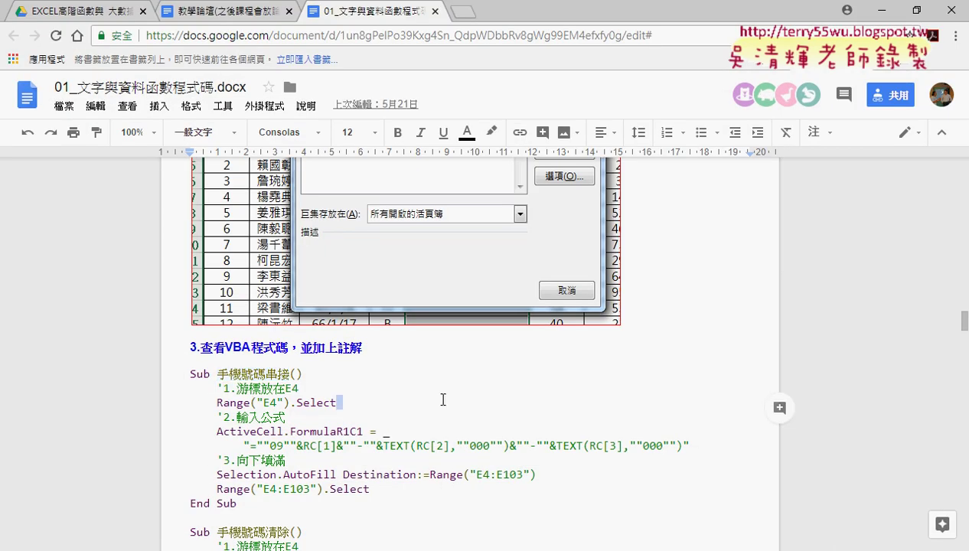
pyautogui.scroll(-3, 442, 400)
pyautogui.click(290, 239)
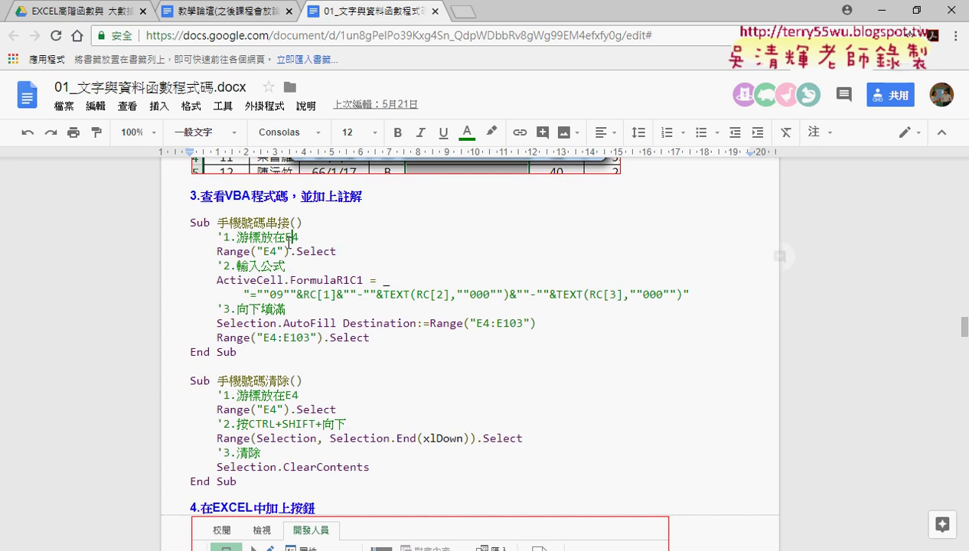